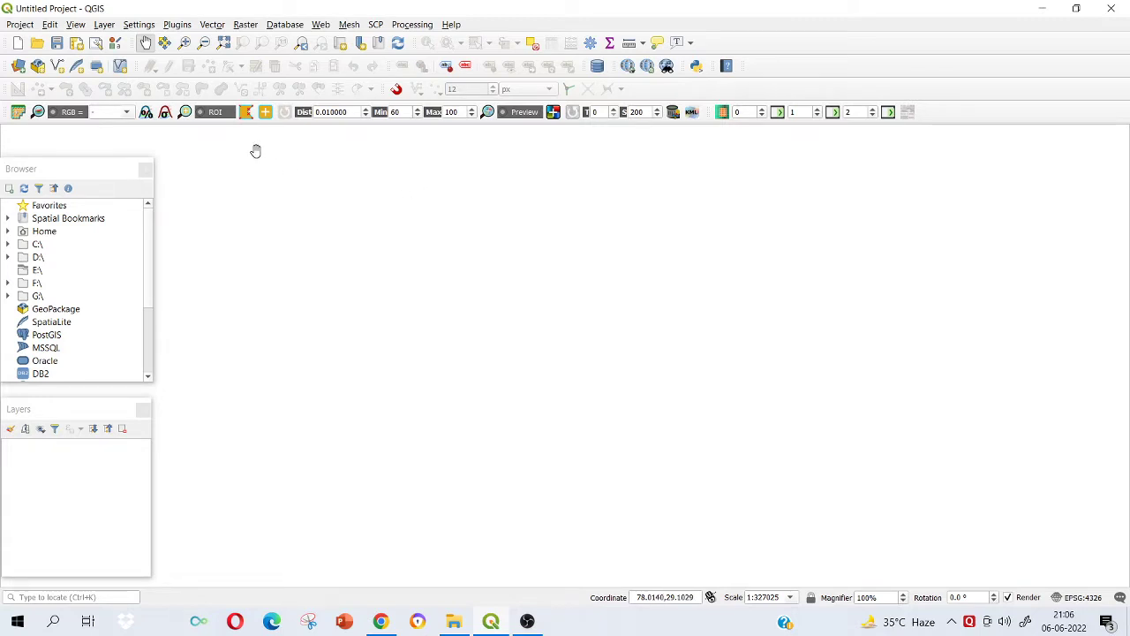
- Look through the Plugin Manager for installed plugins matching 'geo', then close it
{"action": "left_click", "coordinate": [244, 25]}
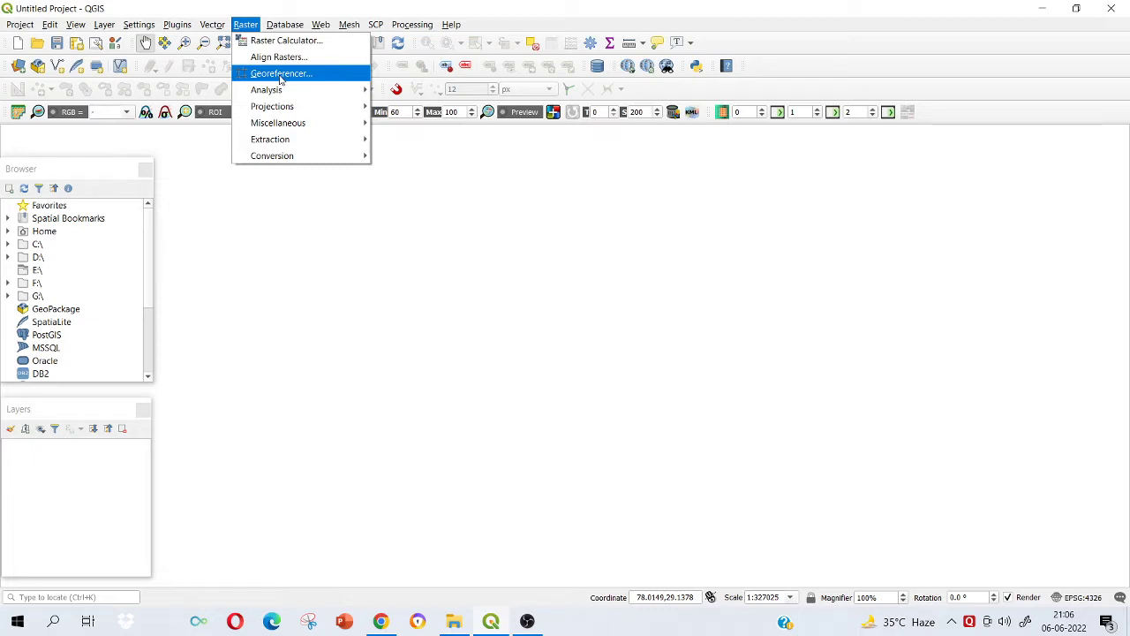
{"action": "left_click", "coordinate": [143, 26]}
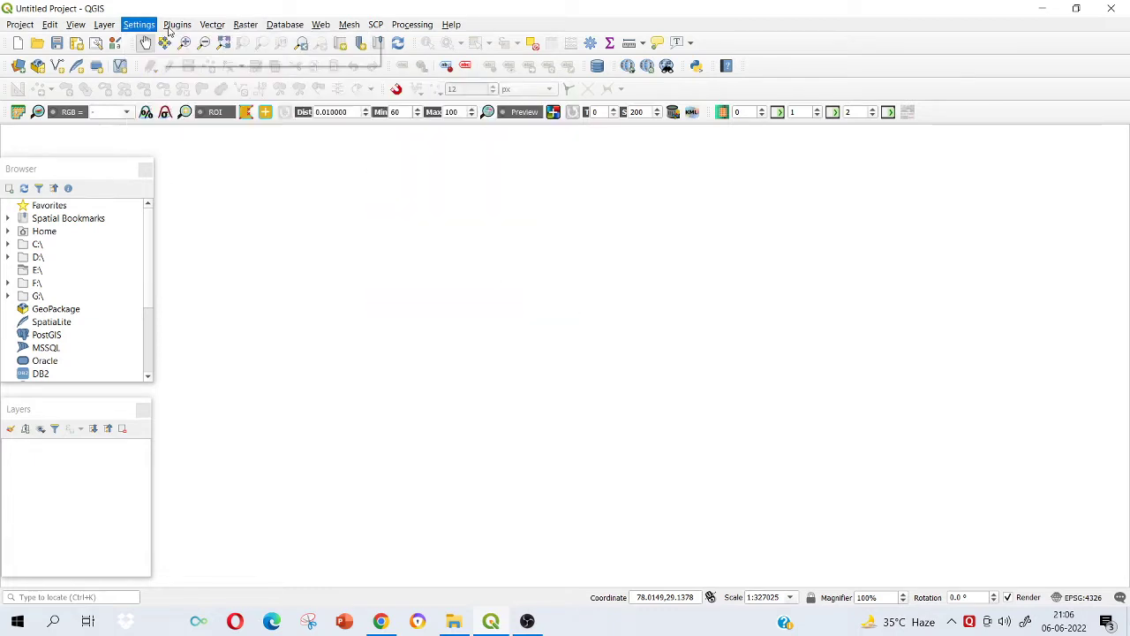
{"action": "left_click", "coordinate": [178, 25]}
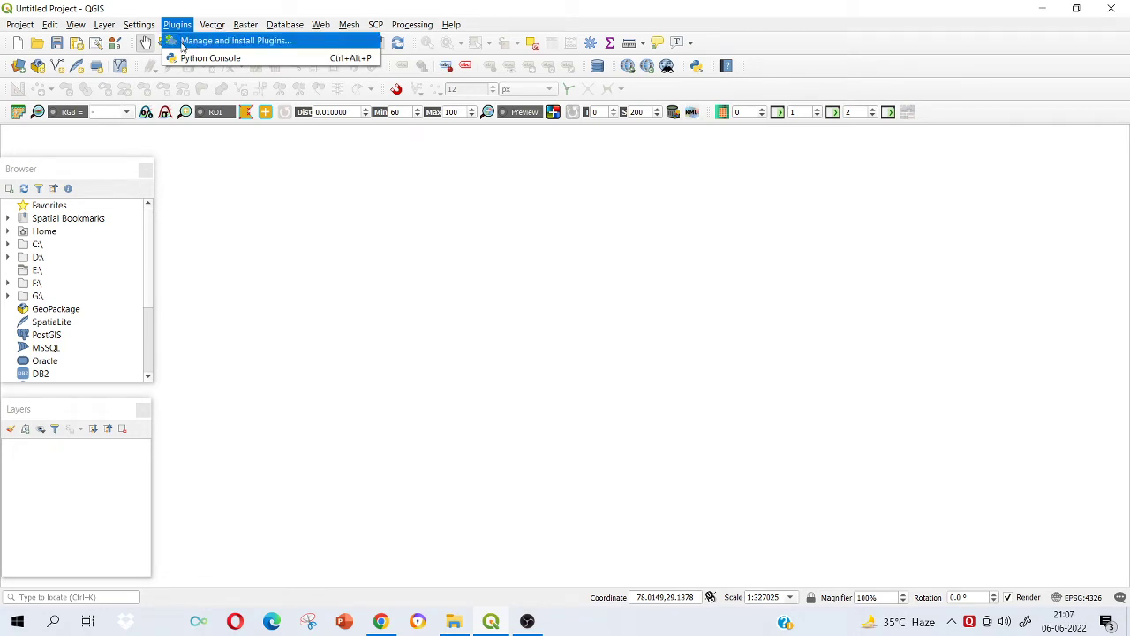
{"action": "left_click", "coordinate": [201, 42]}
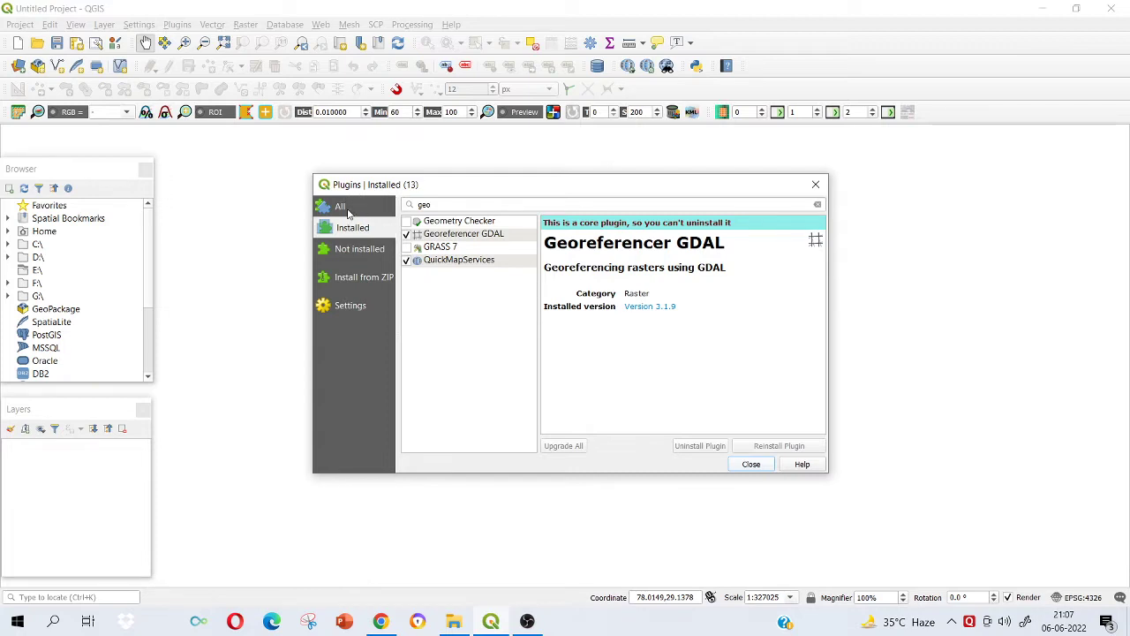
{"action": "left_click", "coordinate": [348, 212]}
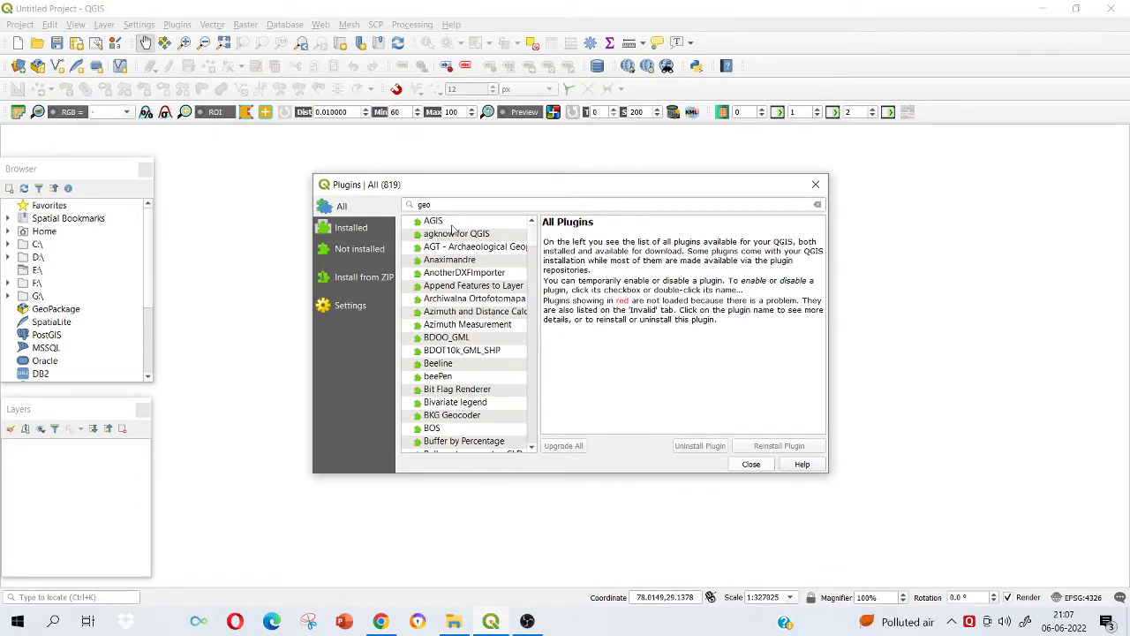
{"action": "left_click", "coordinate": [353, 231]}
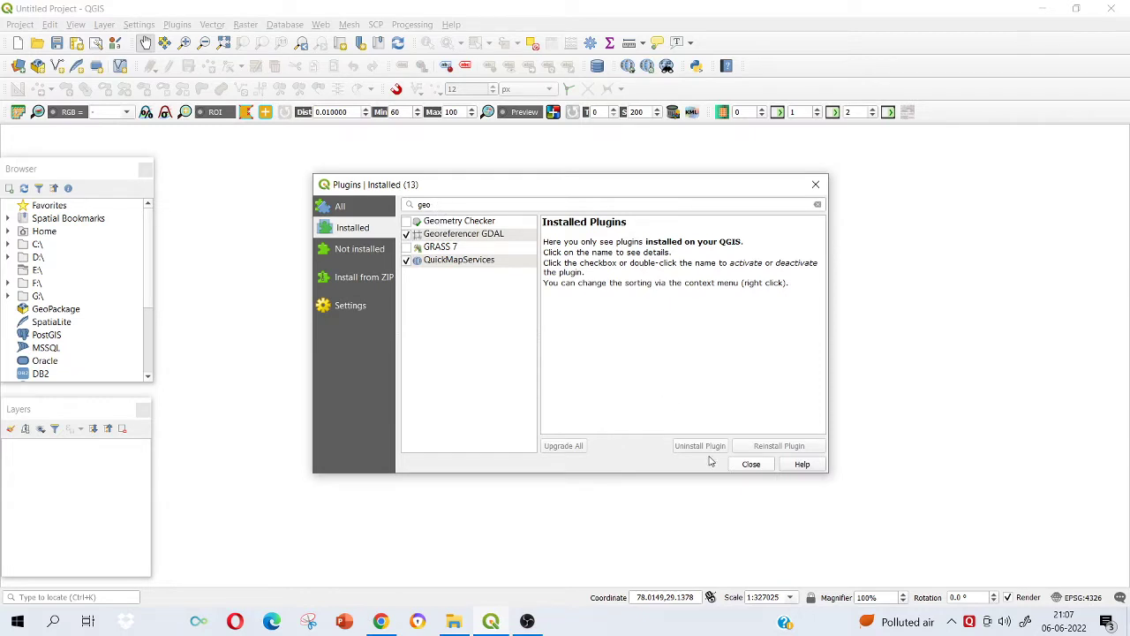
{"action": "left_click", "coordinate": [749, 464]}
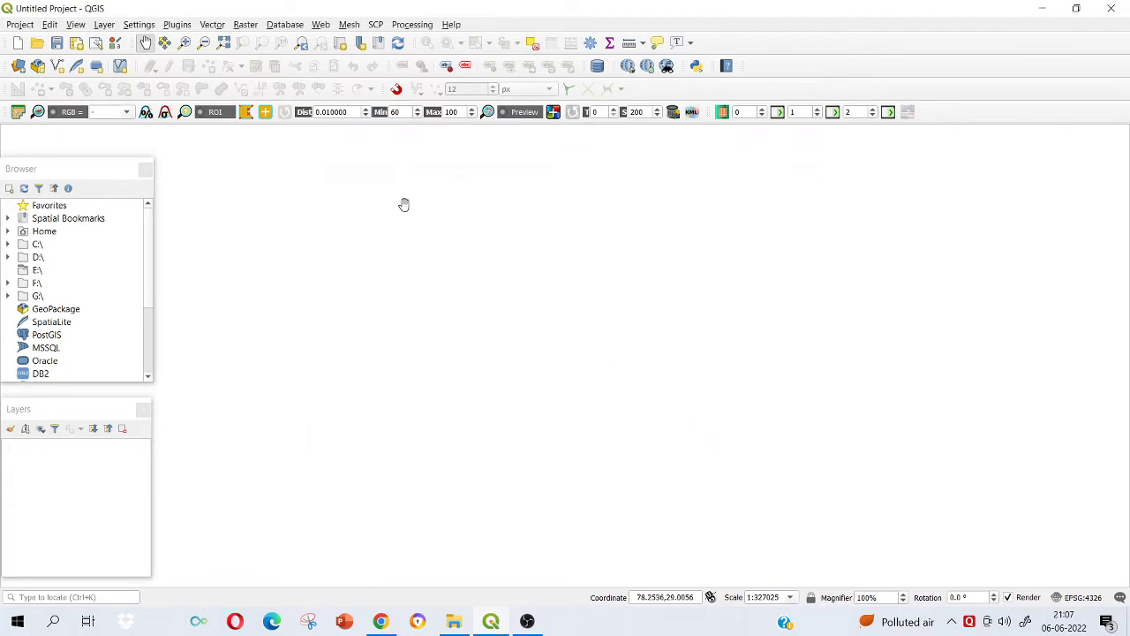
- Launch the Georeferencer from the Raster menu and select the H44S5_53L5 toposheet PDF
{"action": "left_click", "coordinate": [245, 25]}
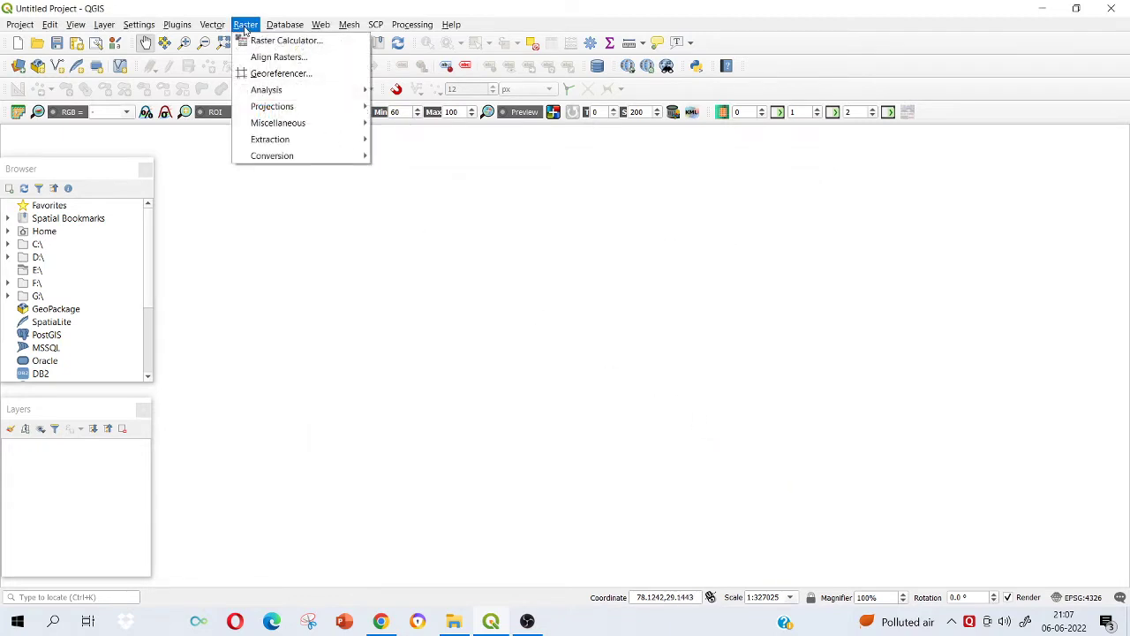
{"action": "left_click", "coordinate": [278, 76]}
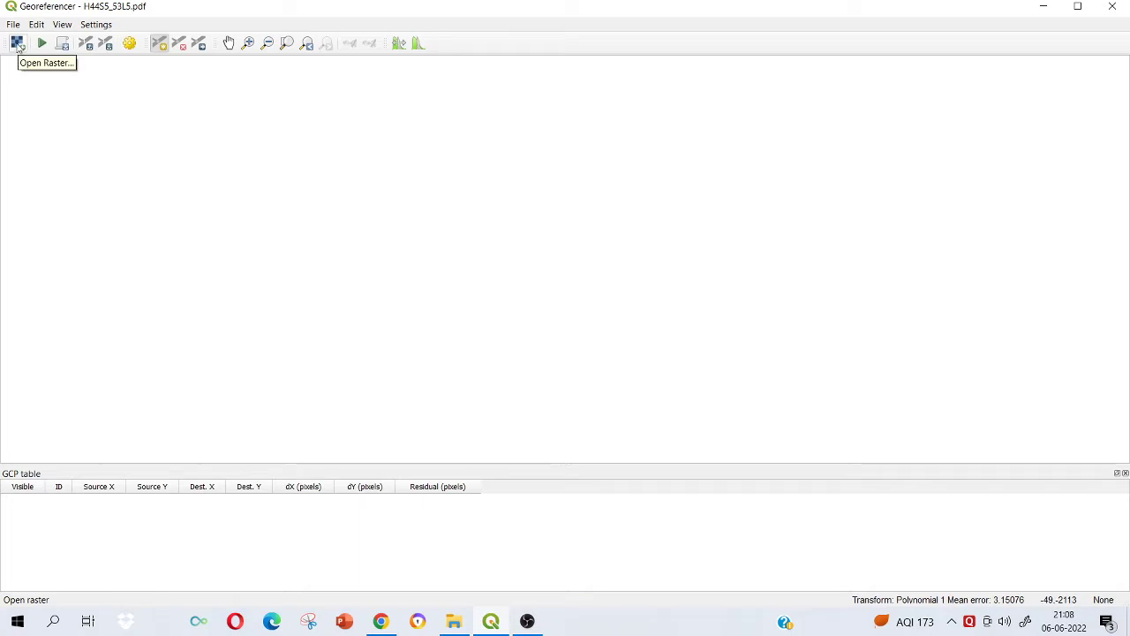
{"action": "left_click", "coordinate": [17, 44]}
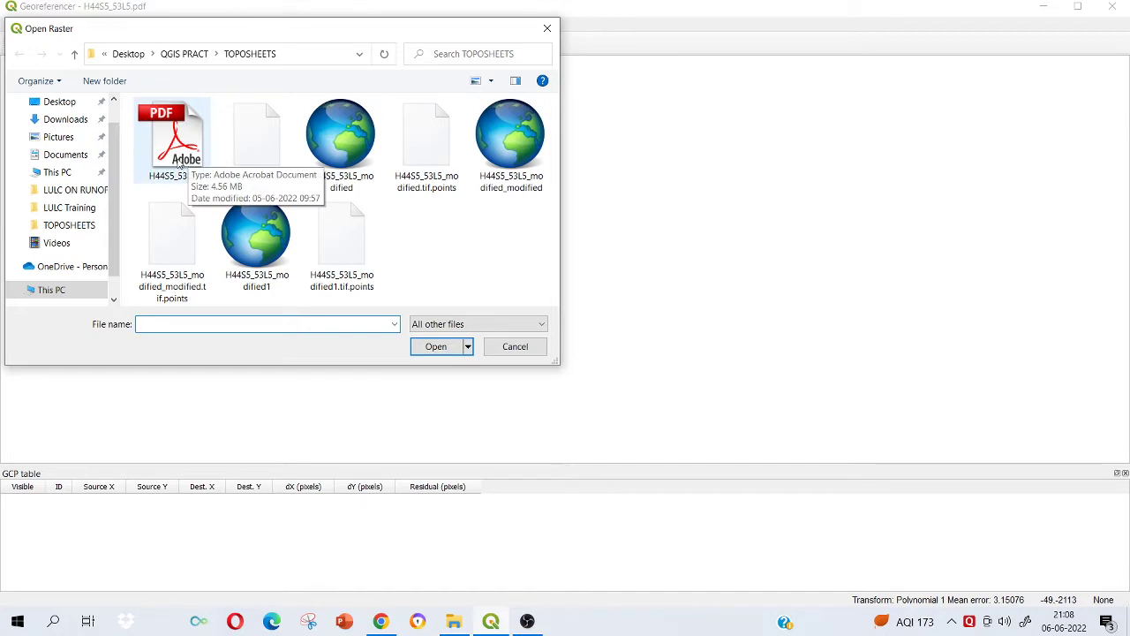
{"action": "left_click", "coordinate": [176, 159]}
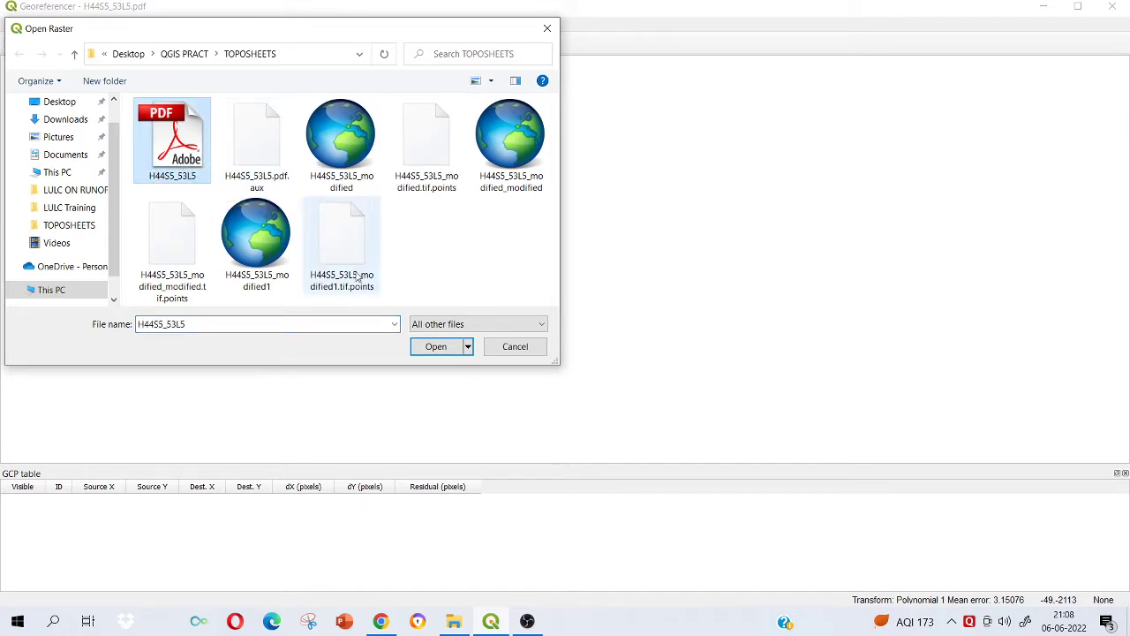
- Load the selected H44S5_53L5 PDF into the Georeferencer canvas
{"action": "left_click", "coordinate": [437, 346]}
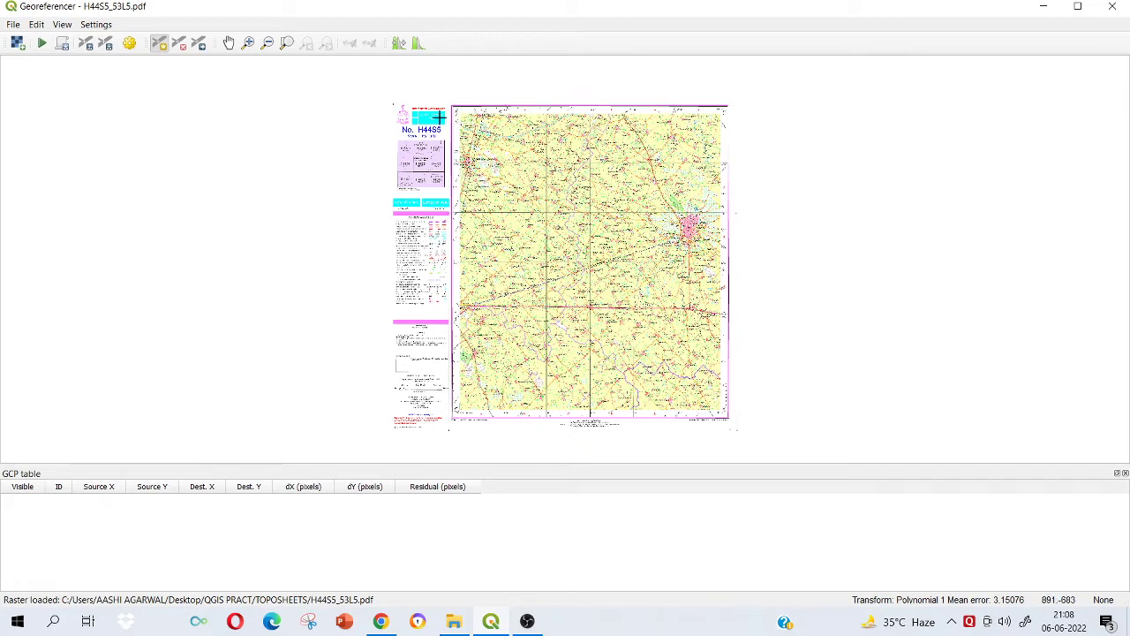
- Zoom in on the top-left corner where the 78°15′ and 29°0′ graticule lines meet
{"action": "scroll", "coordinate": [453, 115], "scroll_direction": "up", "scroll_amount": 3}
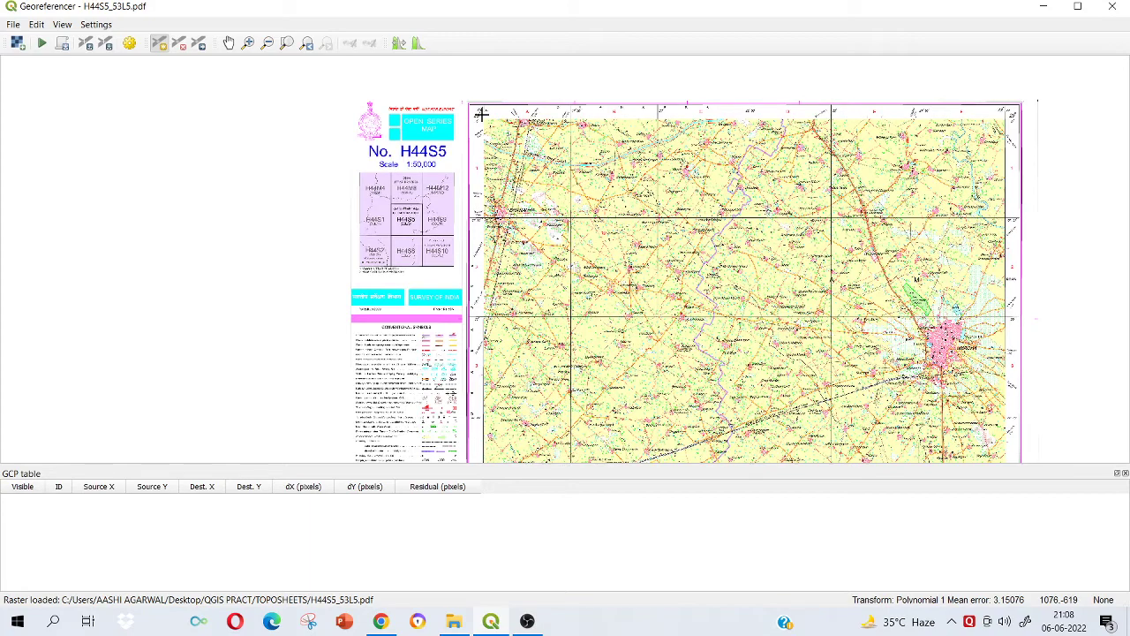
{"action": "scroll", "coordinate": [481, 114], "scroll_direction": "up", "scroll_amount": 2}
{"action": "scroll", "coordinate": [481, 115], "scroll_direction": "up", "scroll_amount": 1}
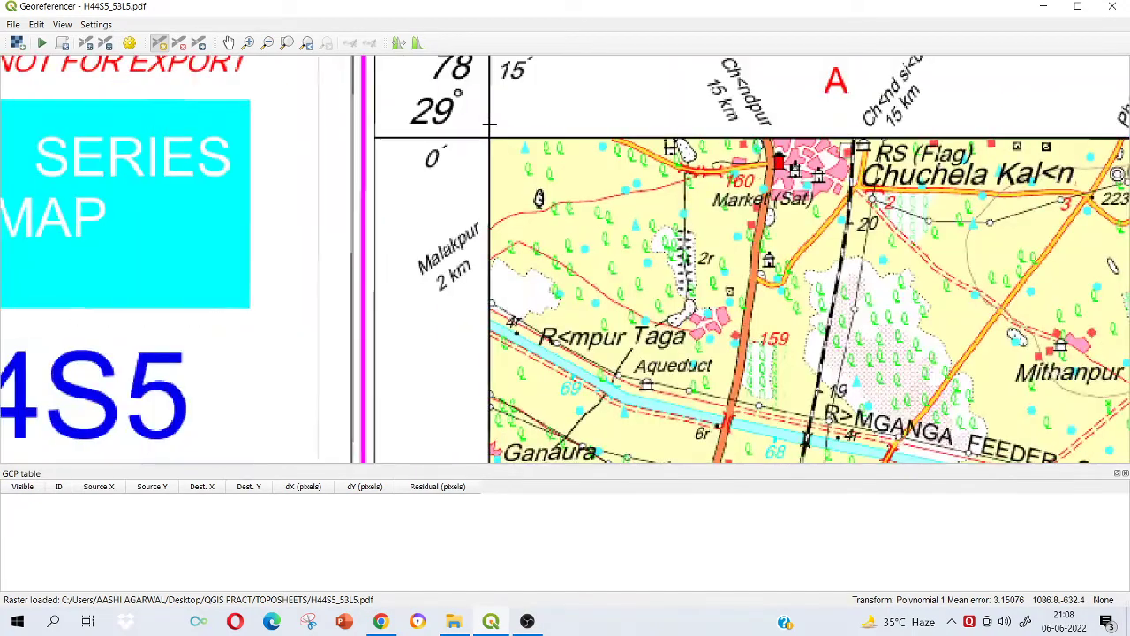
{"action": "scroll", "coordinate": [495, 123], "scroll_direction": "down", "scroll_amount": 1}
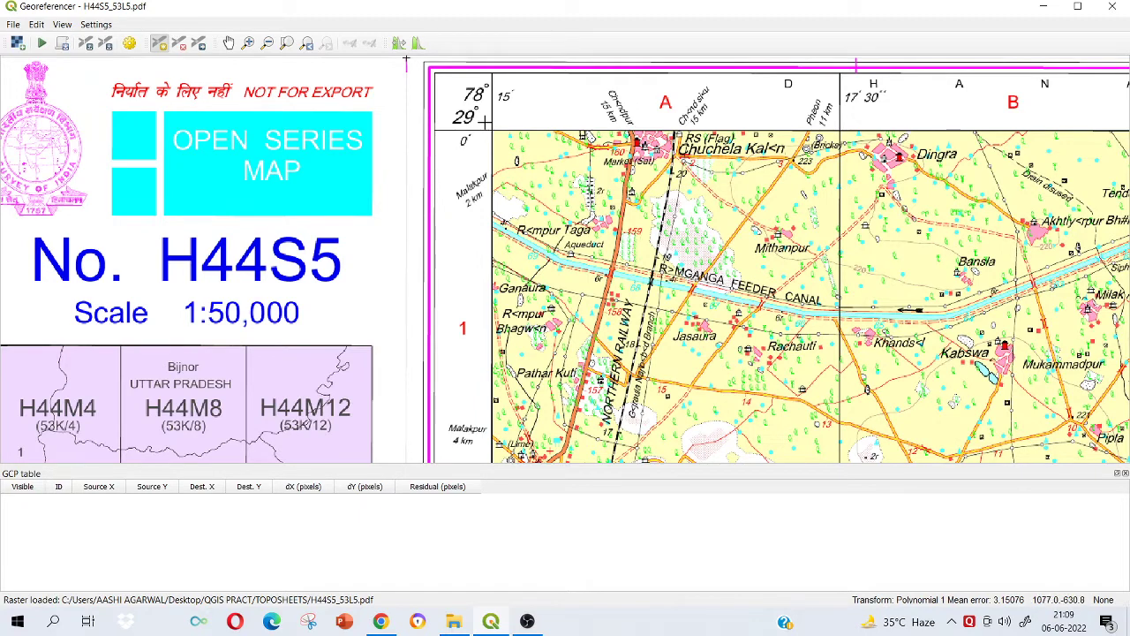
{"action": "scroll", "coordinate": [484, 123], "scroll_direction": "up", "scroll_amount": 1}
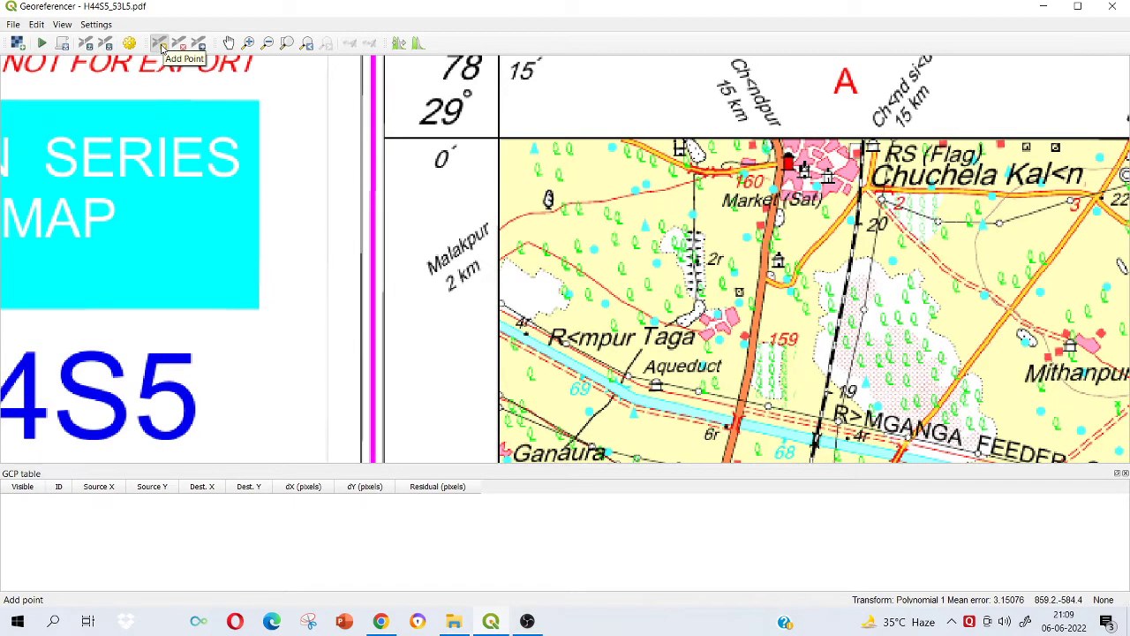
- Place a control point on the top-left sheet corner with X 78.25 and Y 29
{"action": "left_click", "coordinate": [160, 43]}
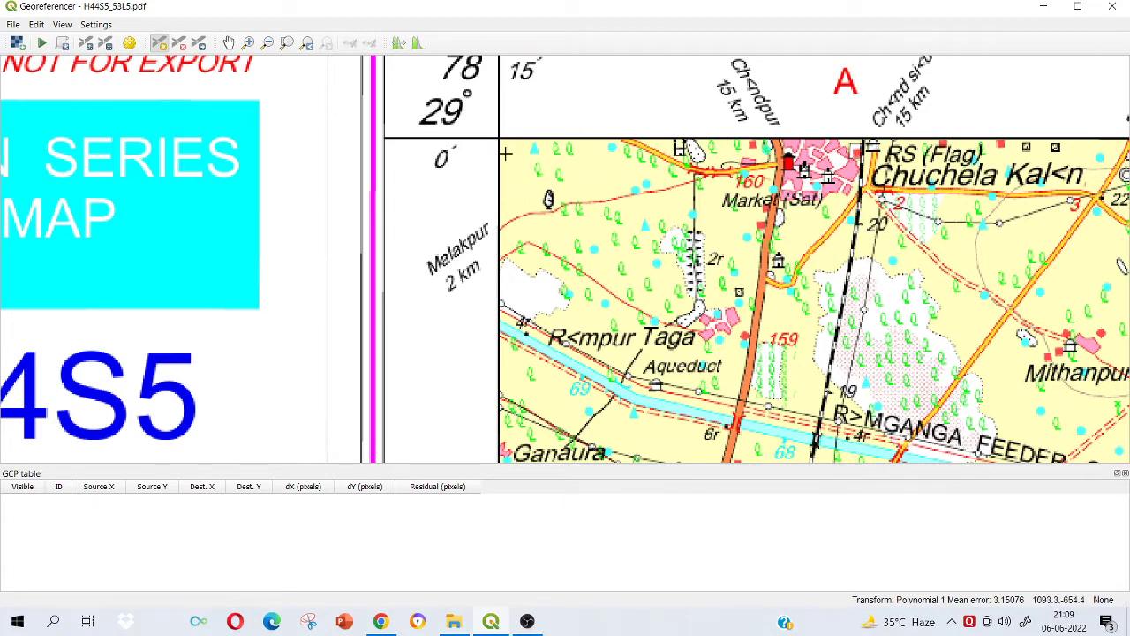
{"action": "scroll", "coordinate": [499, 137], "scroll_direction": "up", "scroll_amount": 4}
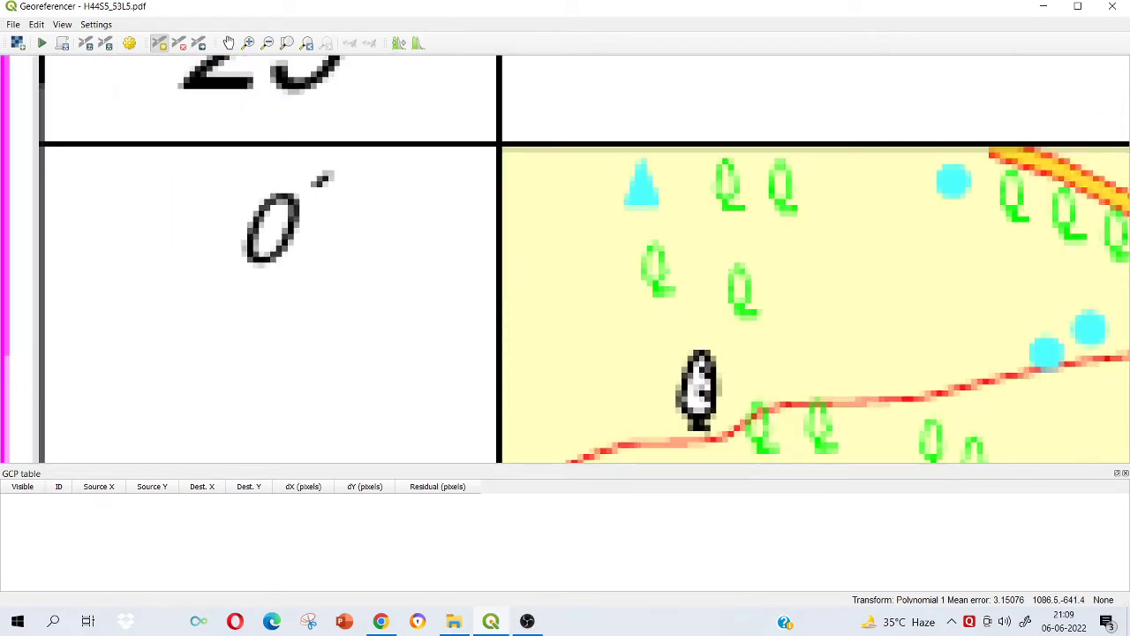
{"action": "left_click", "coordinate": [500, 144]}
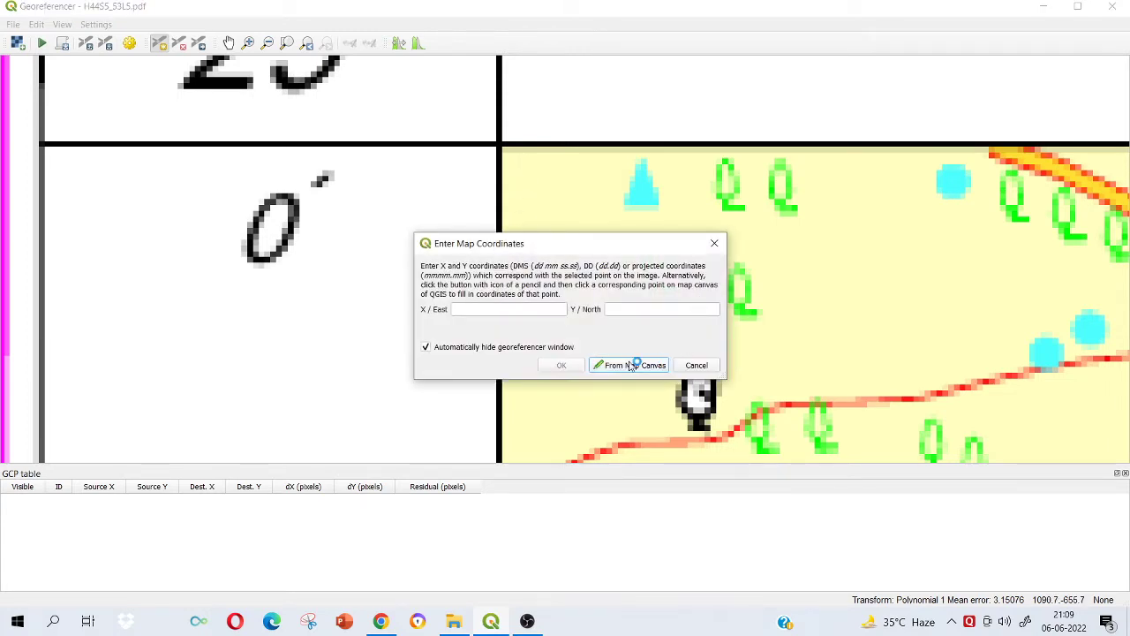
{"action": "scroll", "coordinate": [598, 161], "scroll_direction": "down", "scroll_amount": 4}
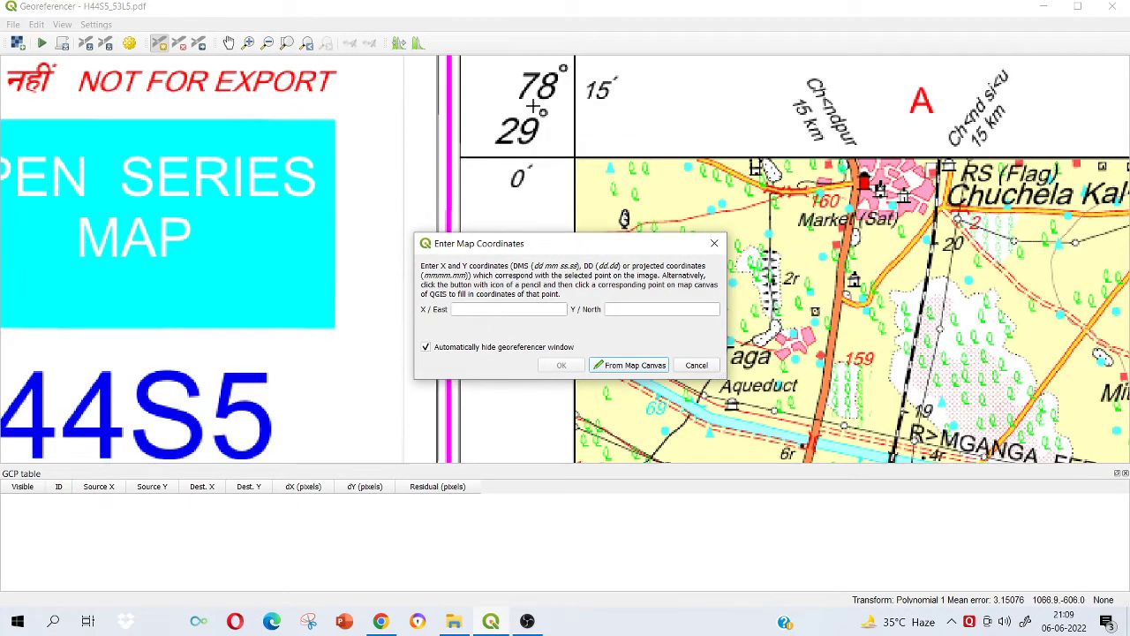
{"action": "left_click", "coordinate": [486, 308]}
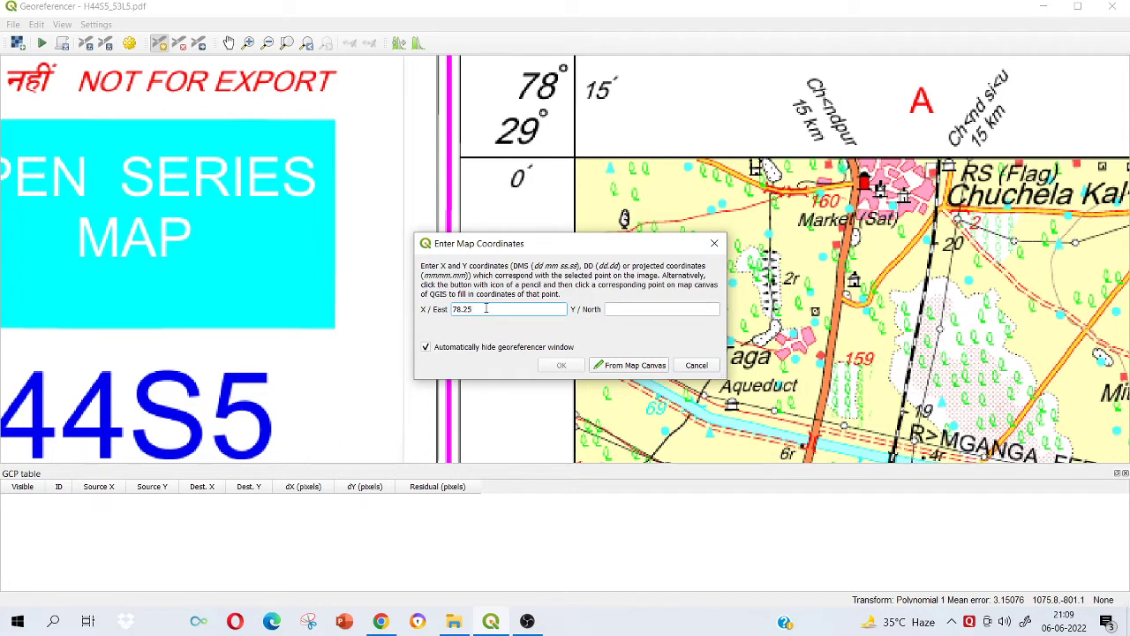
{"action": "left_click", "coordinate": [634, 308]}
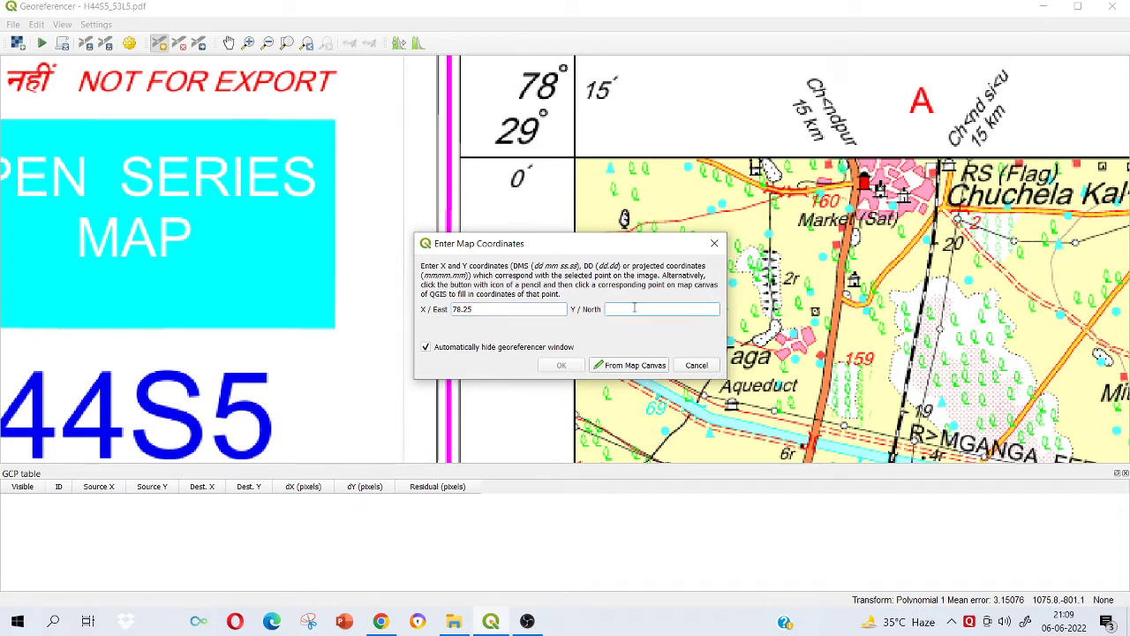
{"action": "type", "text": "29"}
{"action": "left_click", "coordinate": [566, 365]}
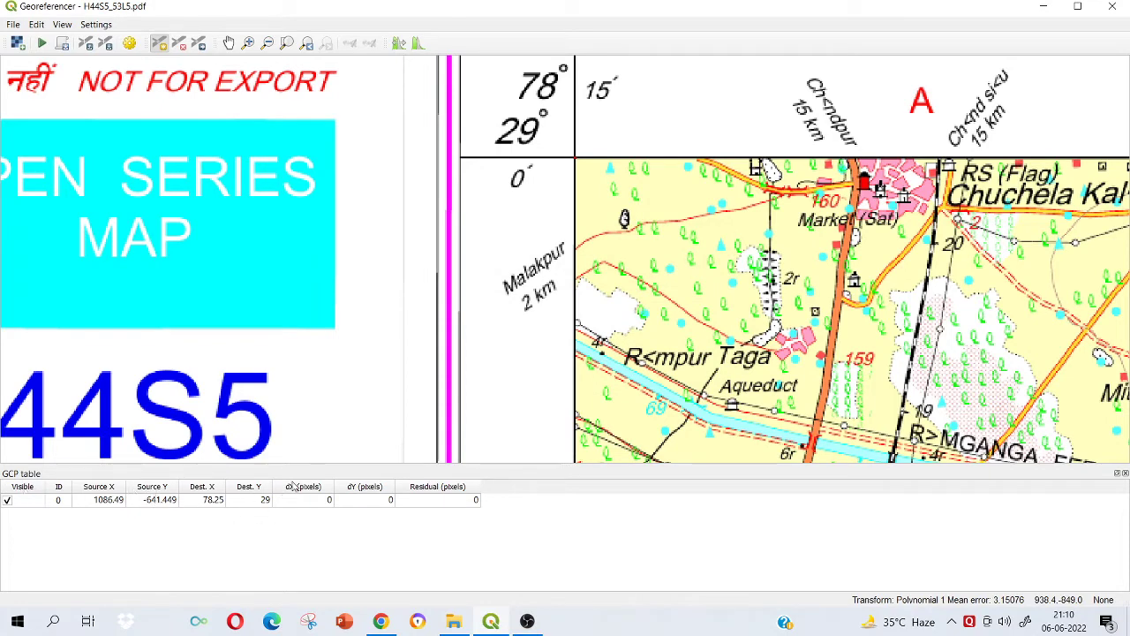
- Pan to the top-right sheet corner and place a control point at X 78.5, Y 29
{"action": "scroll", "coordinate": [572, 169], "scroll_direction": "up", "scroll_amount": 1}
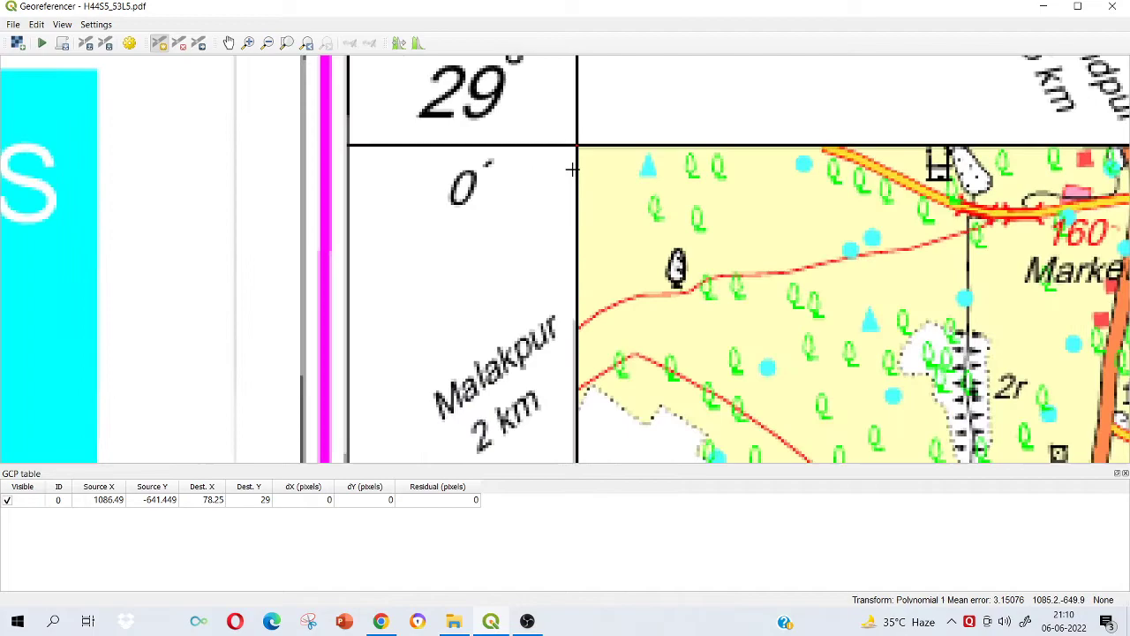
{"action": "scroll", "coordinate": [609, 157], "scroll_direction": "down", "scroll_amount": 1}
{"action": "scroll", "coordinate": [644, 162], "scroll_direction": "down", "scroll_amount": 1}
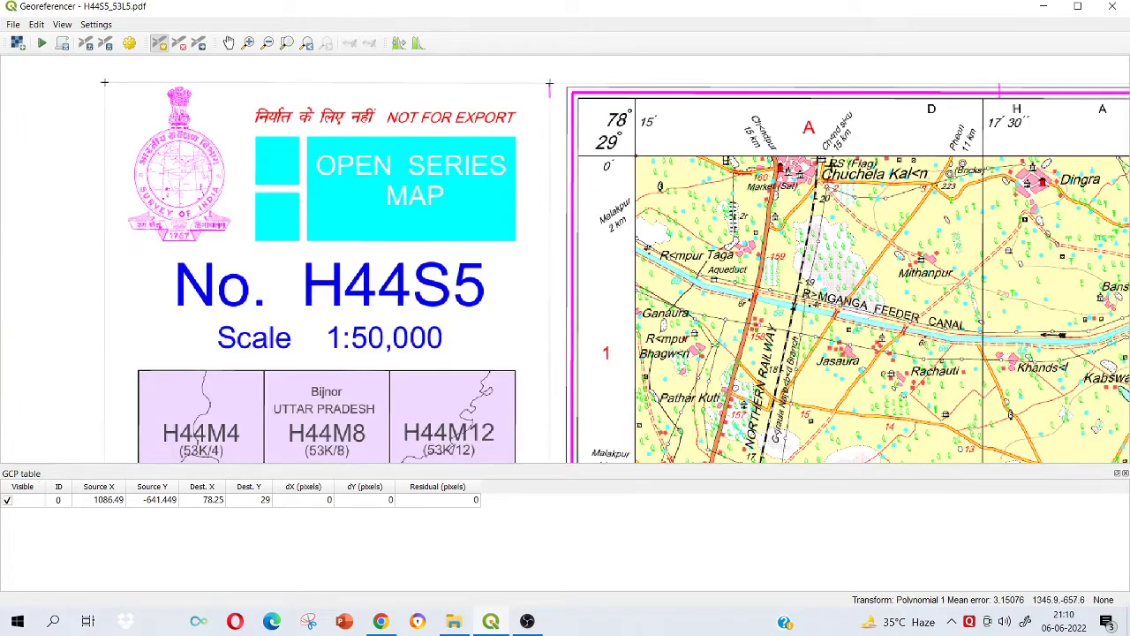
{"action": "key", "text": "Right"}
{"action": "key", "text": "Right"}
{"action": "key", "text": "Right"}
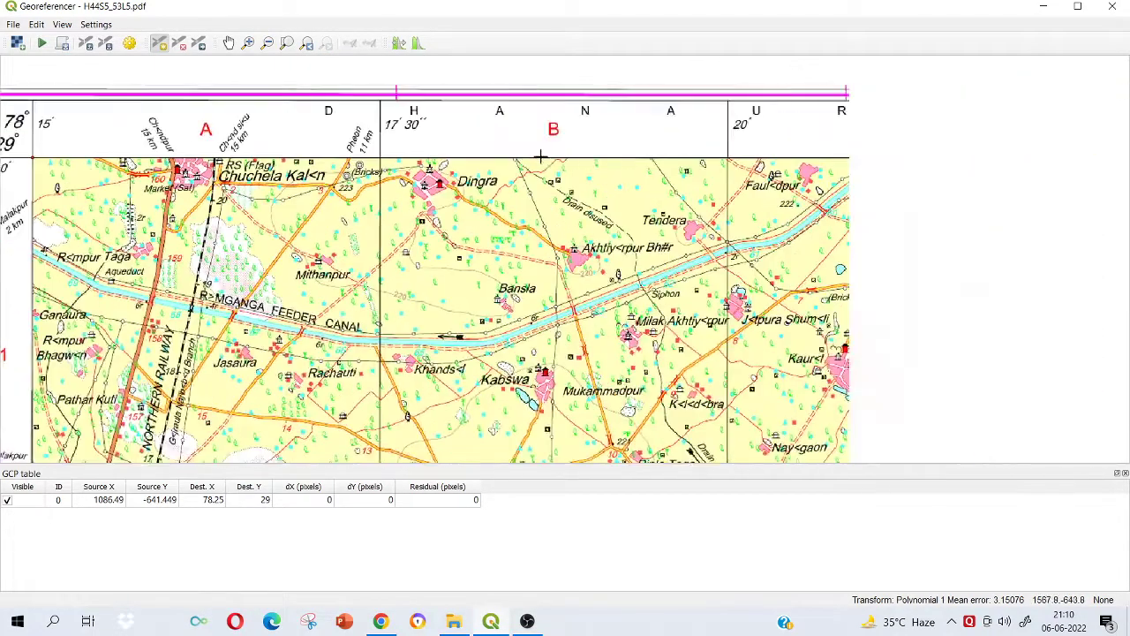
{"action": "key", "text": "Right"}
{"action": "key", "text": "Right"}
{"action": "key", "text": "Right"}
{"action": "key", "text": "Right"}
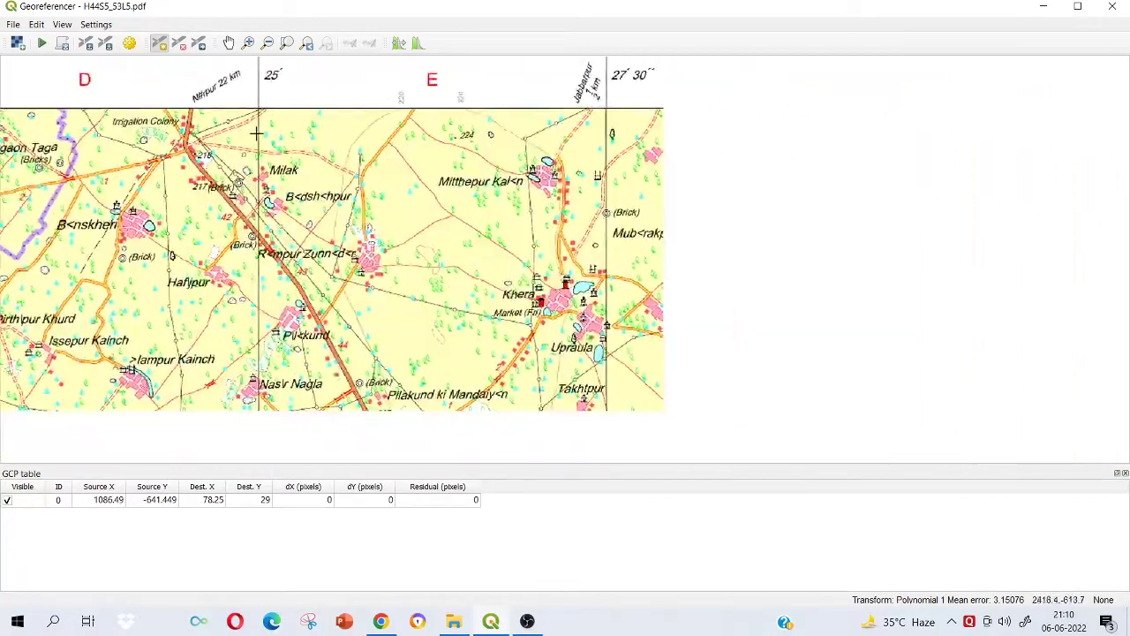
{"action": "key", "text": "Right"}
{"action": "key", "text": "Right"}
{"action": "key", "text": "Up"}
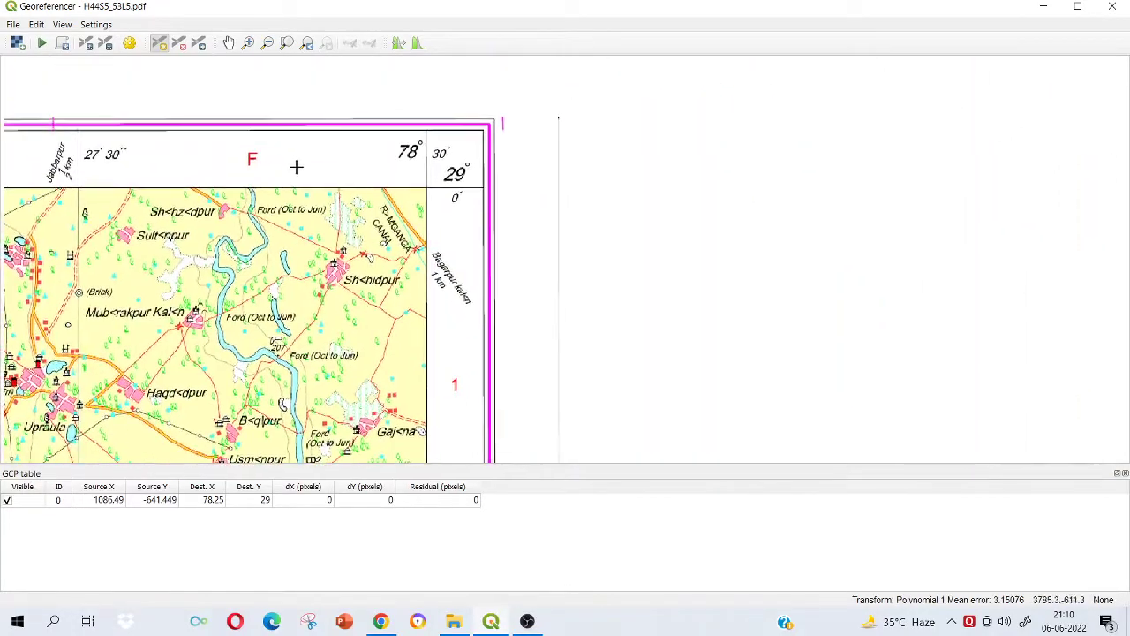
{"action": "scroll", "coordinate": [425, 187], "scroll_direction": "up", "scroll_amount": 1}
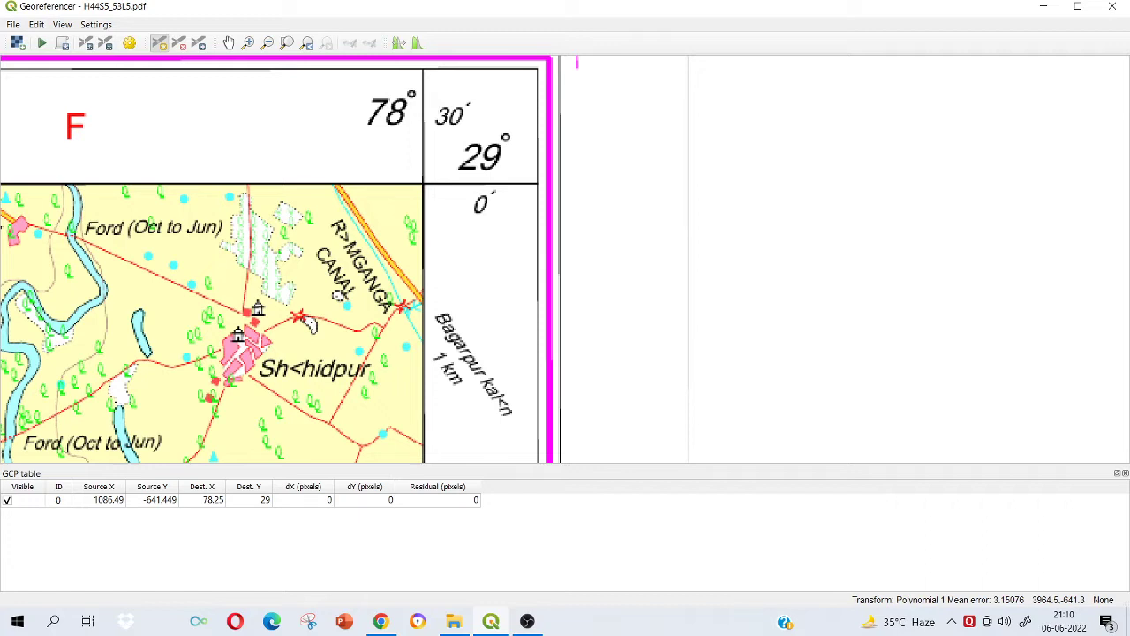
{"action": "left_click", "coordinate": [424, 185]}
{"action": "left_click", "coordinate": [465, 309]}
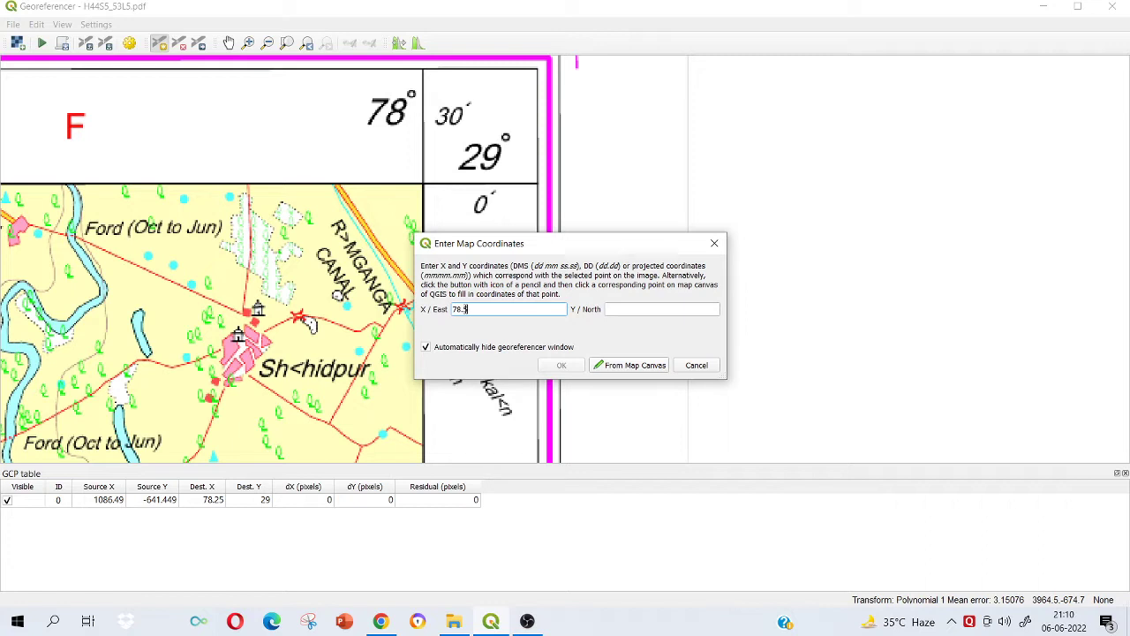
{"action": "left_click", "coordinate": [620, 309]}
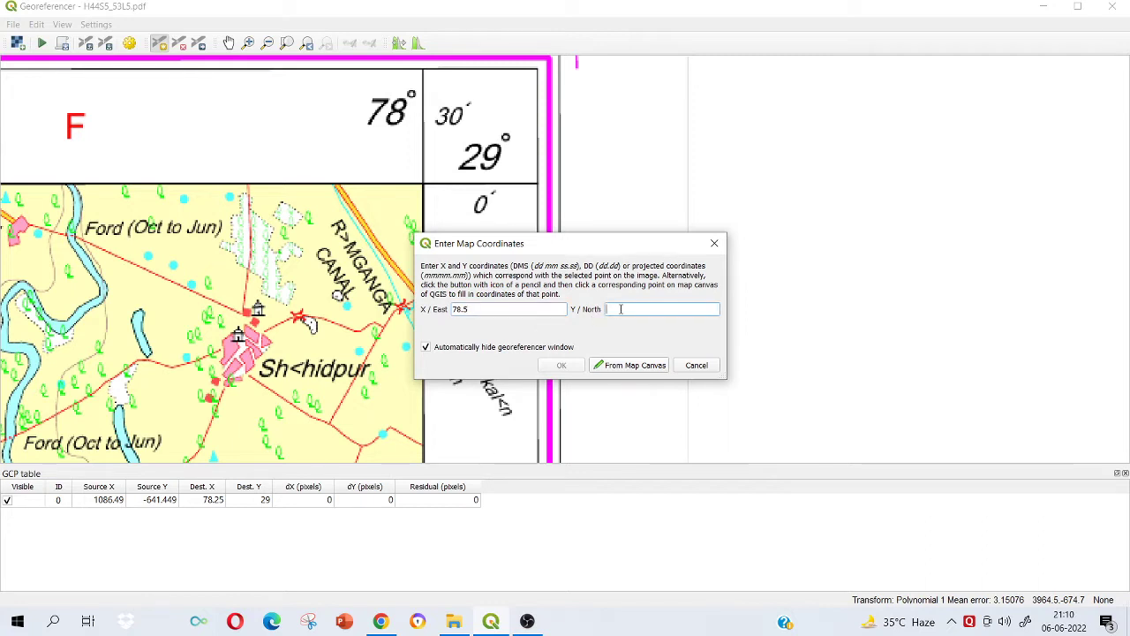
{"action": "type", "text": "29"}
{"action": "left_click", "coordinate": [562, 365]}
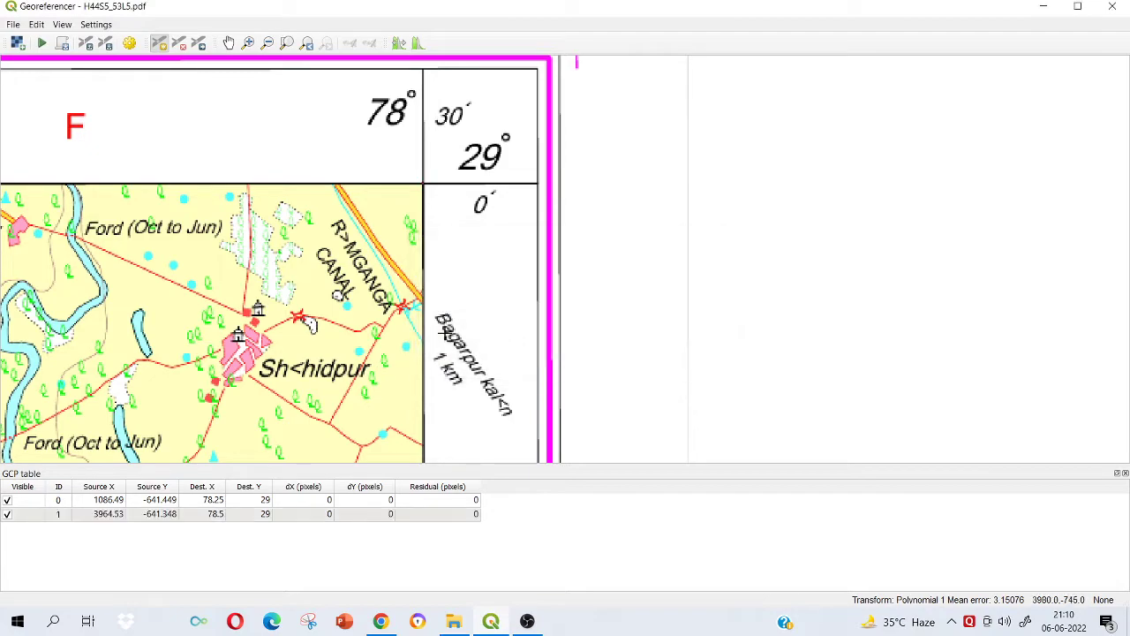
- Place a control point on the lower-right sheet corner at X 78.5, Y 28.75
{"action": "scroll", "coordinate": [439, 334], "scroll_direction": "down", "scroll_amount": 6}
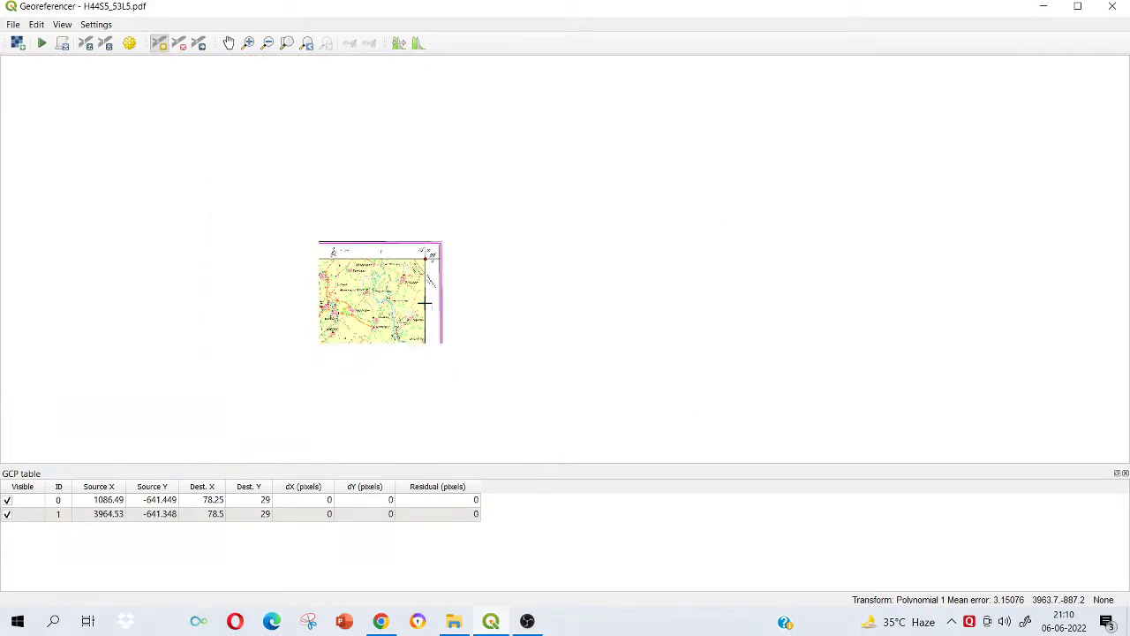
{"action": "scroll", "coordinate": [424, 302], "scroll_direction": "up", "scroll_amount": 5}
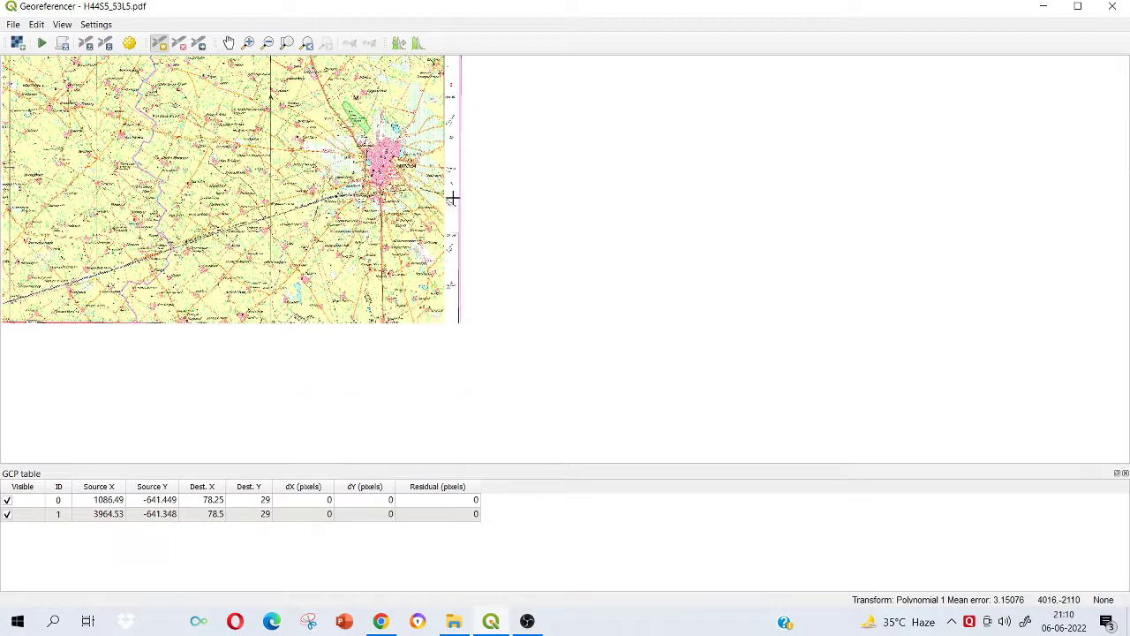
{"action": "left_click_drag", "start_coordinate": [452, 198], "coordinate": [440, 269]}
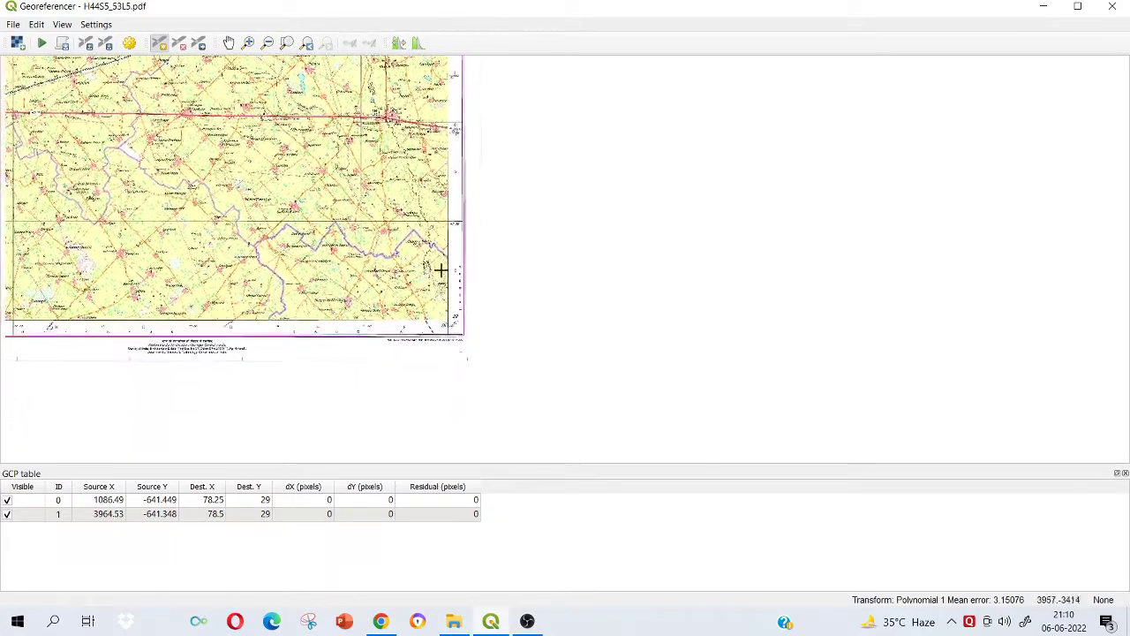
{"action": "scroll", "coordinate": [441, 333], "scroll_direction": "up", "scroll_amount": 5}
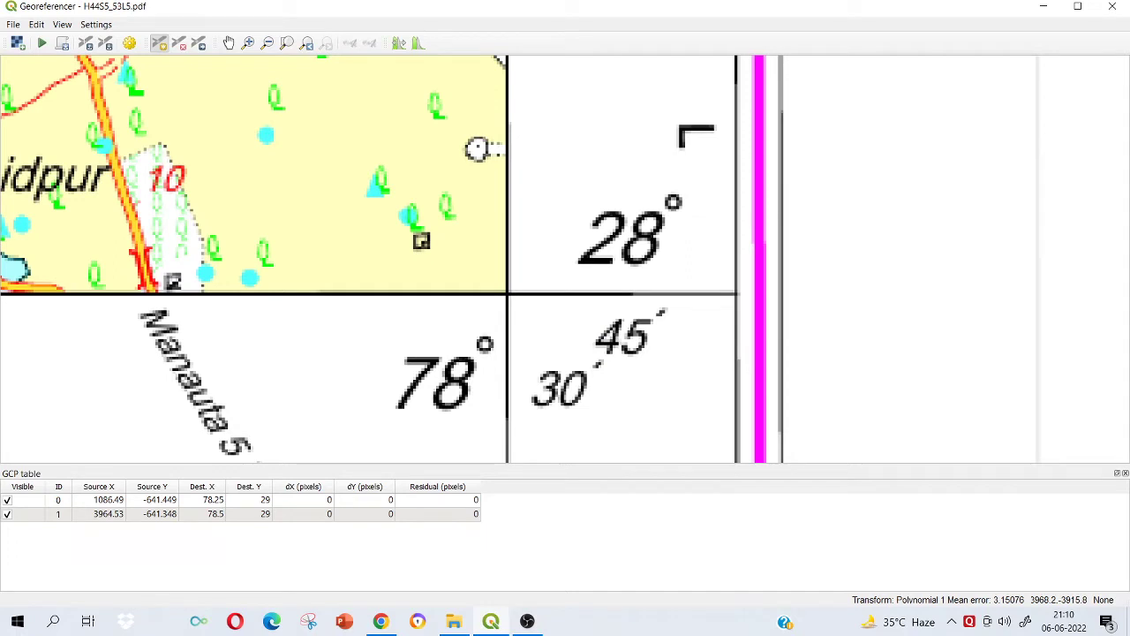
{"action": "scroll", "coordinate": [512, 299], "scroll_direction": "up", "scroll_amount": 1}
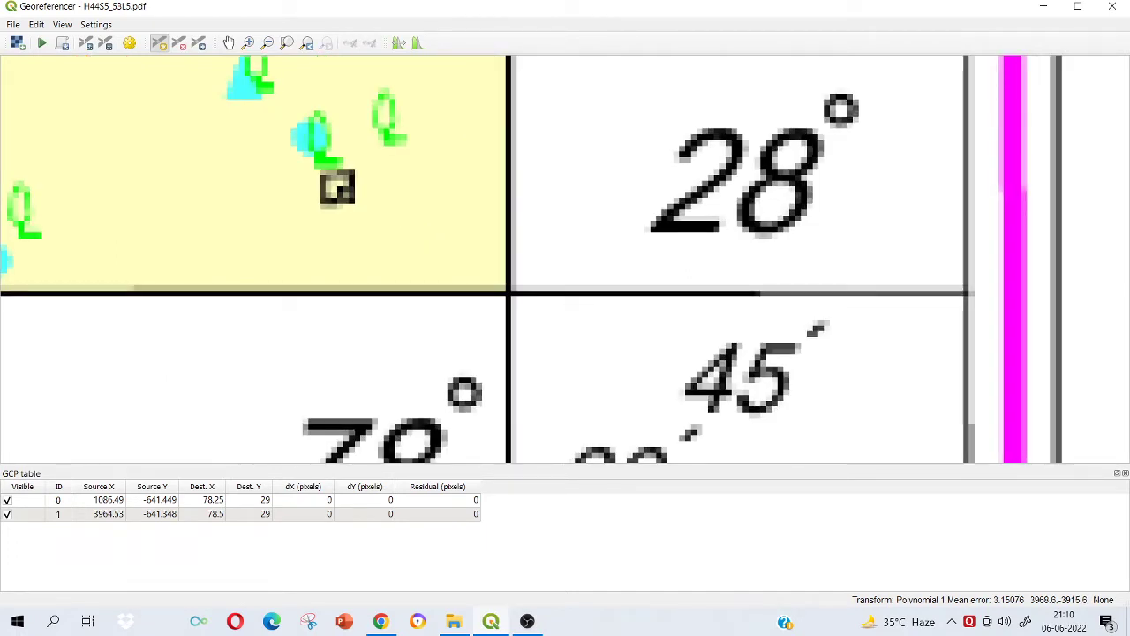
{"action": "left_click", "coordinate": [509, 292]}
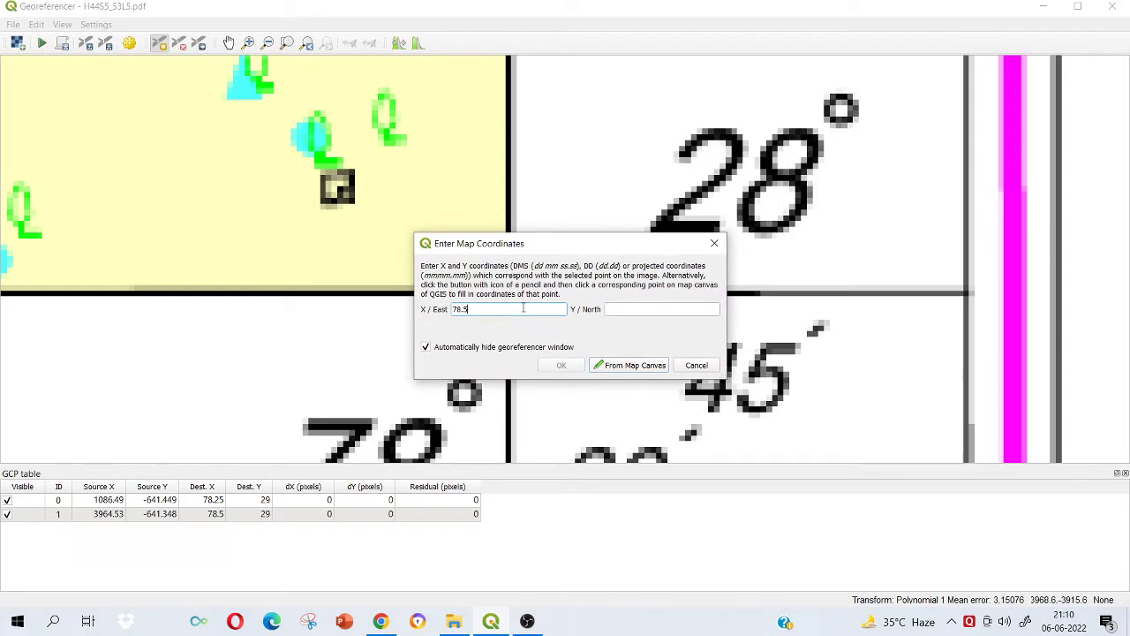
{"action": "left_click", "coordinate": [649, 313]}
{"action": "type", "text": "28."}
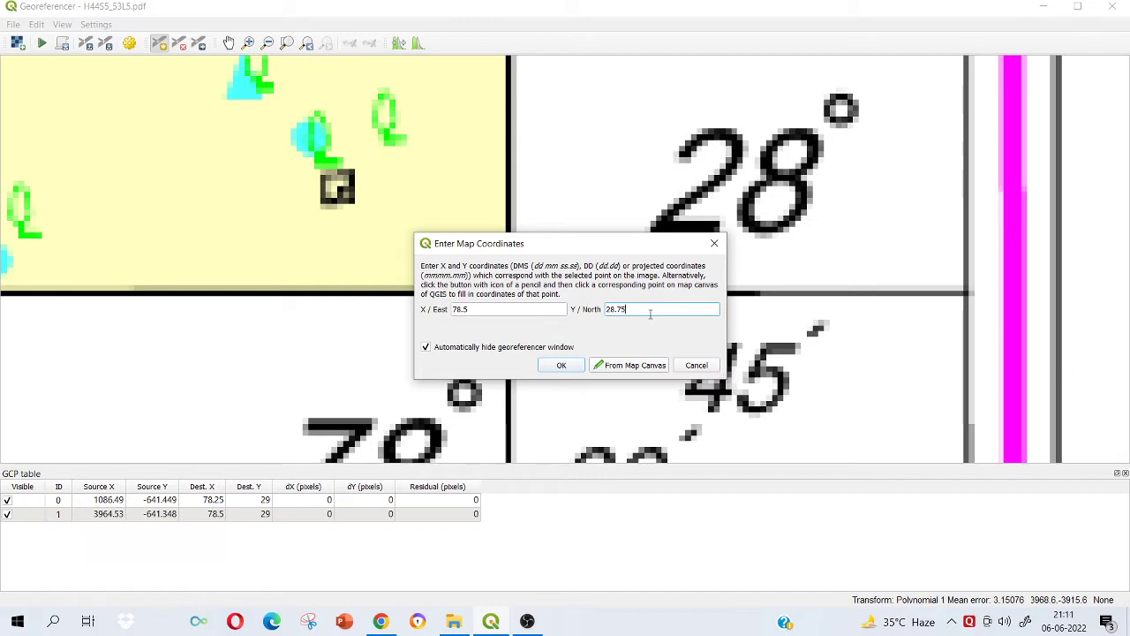
{"action": "type", "text": "75"}
{"action": "left_click", "coordinate": [560, 365]}
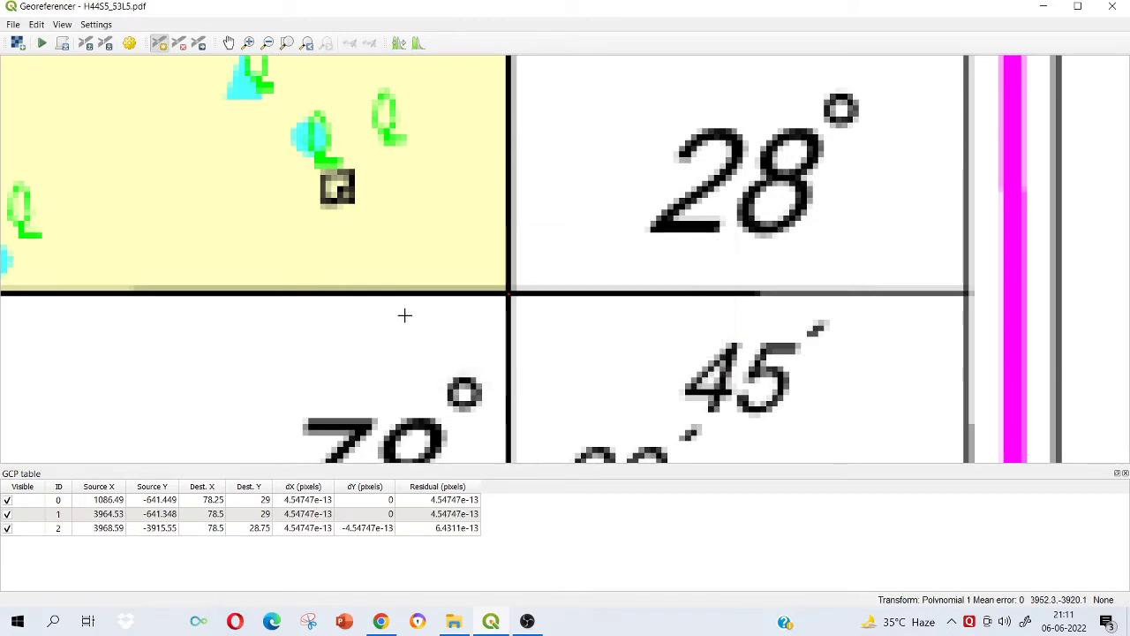
- Place a control point on the lower-left sheet corner at X 78.25, Y 28.75
{"action": "scroll", "coordinate": [325, 290], "scroll_direction": "down", "scroll_amount": 5}
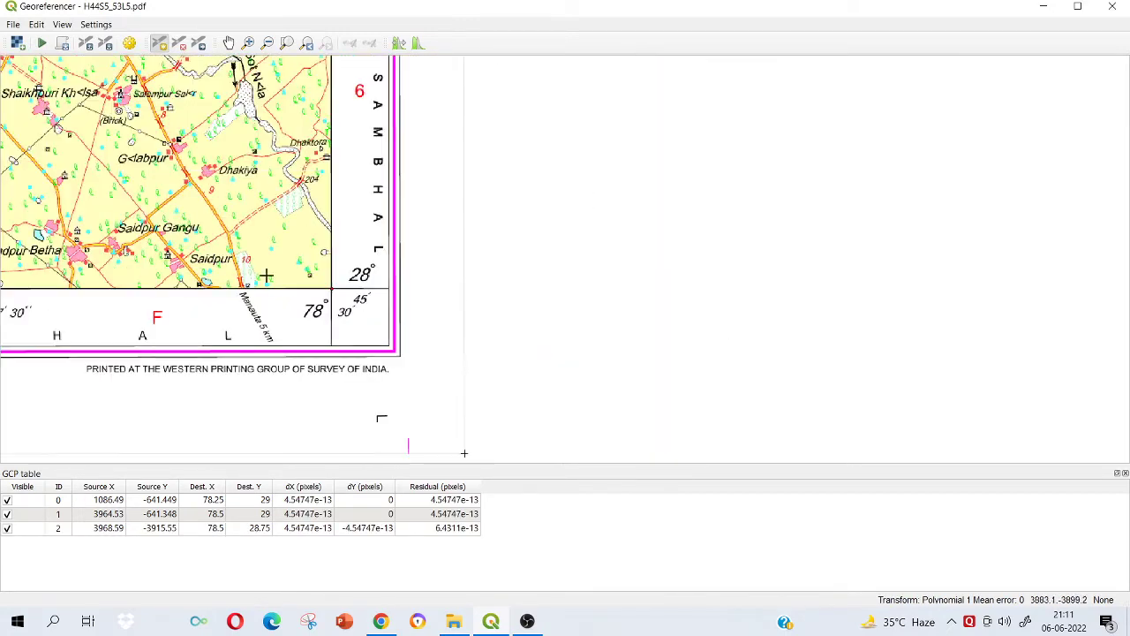
{"action": "scroll", "coordinate": [660, 274], "scroll_direction": "down", "scroll_amount": 2}
{"action": "scroll", "coordinate": [504, 222], "scroll_direction": "down", "scroll_amount": 2}
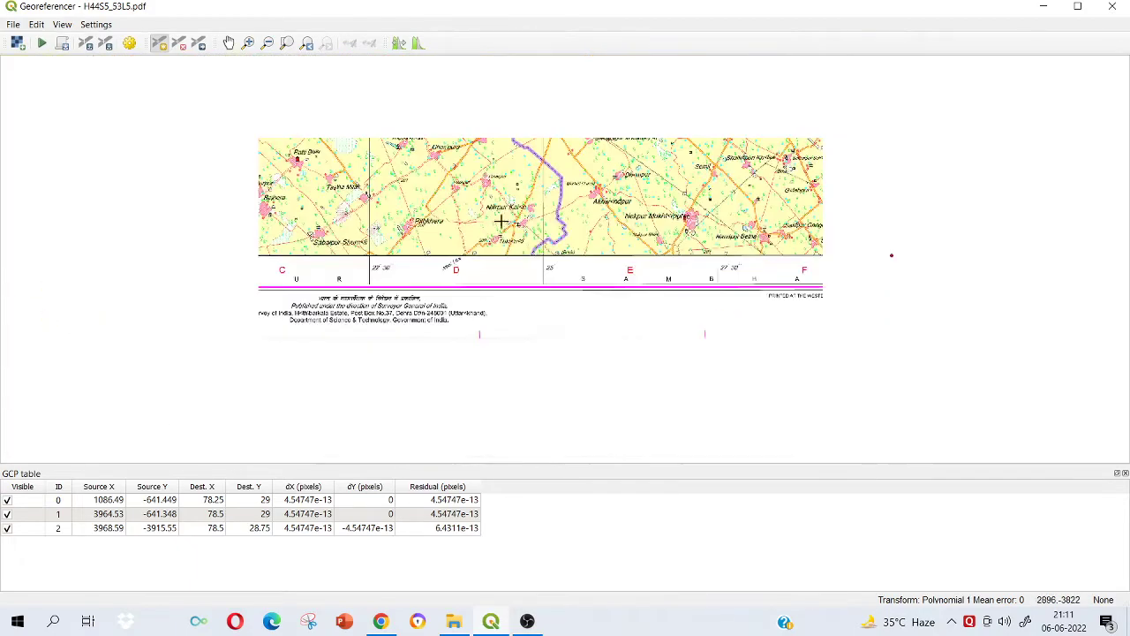
{"action": "scroll", "coordinate": [262, 219], "scroll_direction": "up", "scroll_amount": 2}
{"action": "scroll", "coordinate": [262, 219], "scroll_direction": "down", "scroll_amount": 2}
{"action": "scroll", "coordinate": [845, 176], "scroll_direction": "up", "scroll_amount": 1}
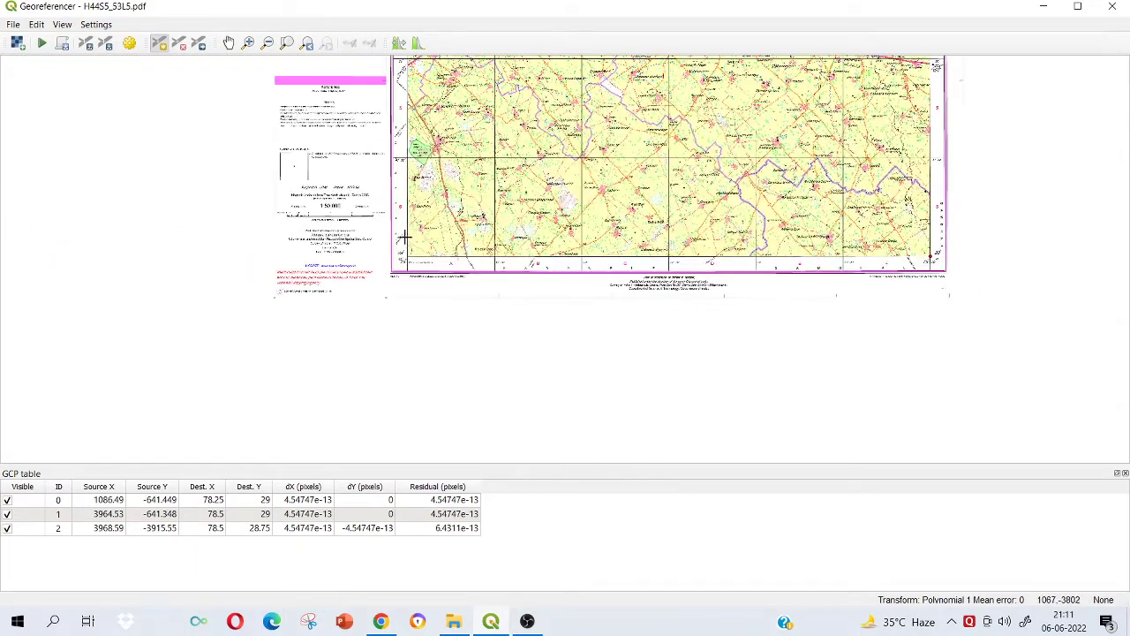
{"action": "scroll", "coordinate": [399, 280], "scroll_direction": "up", "scroll_amount": 3}
{"action": "scroll", "coordinate": [398, 280], "scroll_direction": "up", "scroll_amount": 1}
{"action": "scroll", "coordinate": [423, 295], "scroll_direction": "up", "scroll_amount": 1}
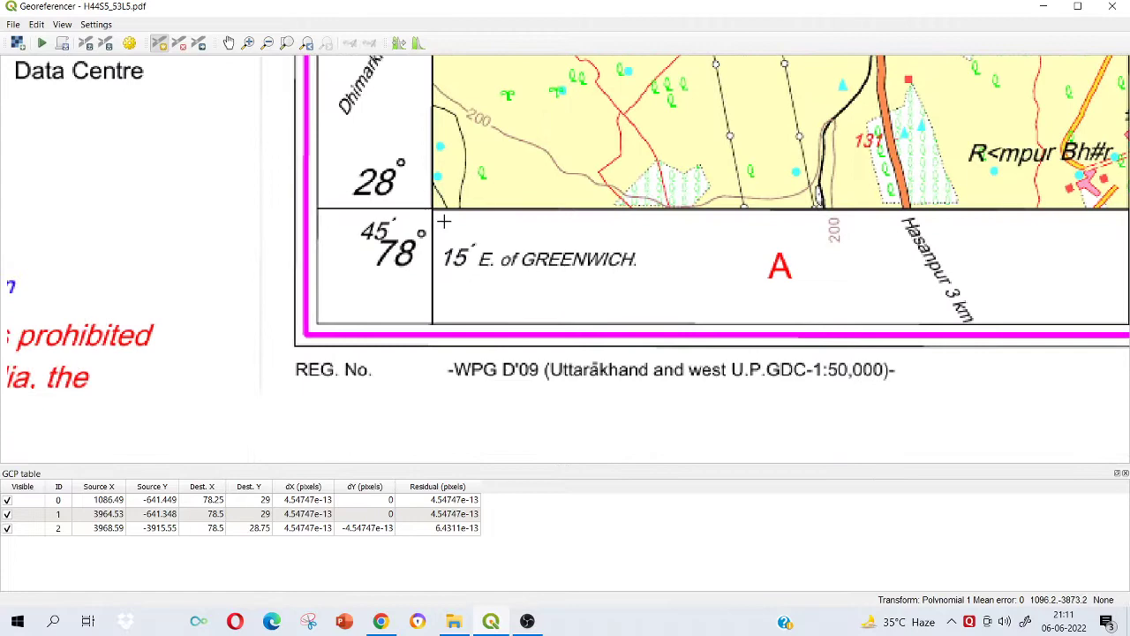
{"action": "scroll", "coordinate": [429, 212], "scroll_direction": "up", "scroll_amount": 1}
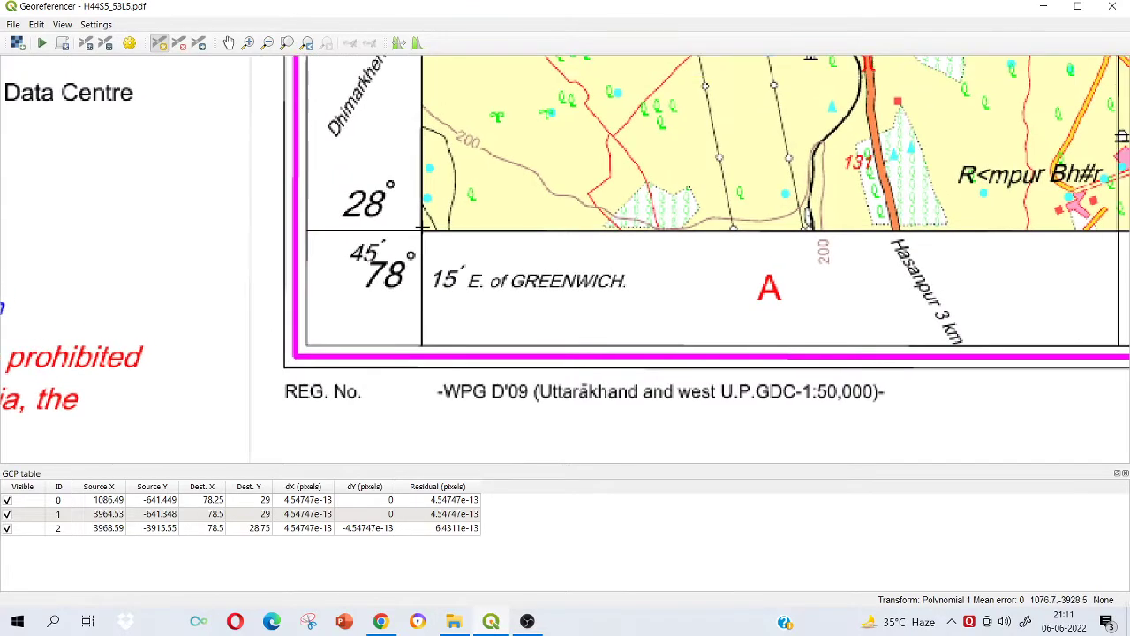
{"action": "scroll", "coordinate": [419, 234], "scroll_direction": "up", "scroll_amount": 2}
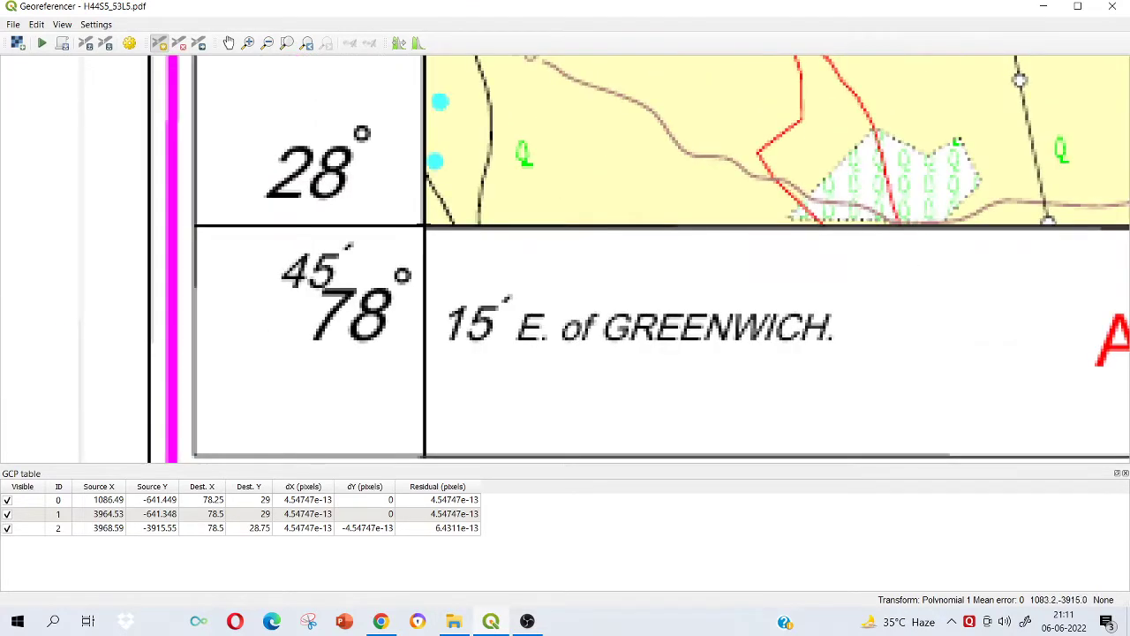
{"action": "scroll", "coordinate": [424, 228], "scroll_direction": "up", "scroll_amount": 1}
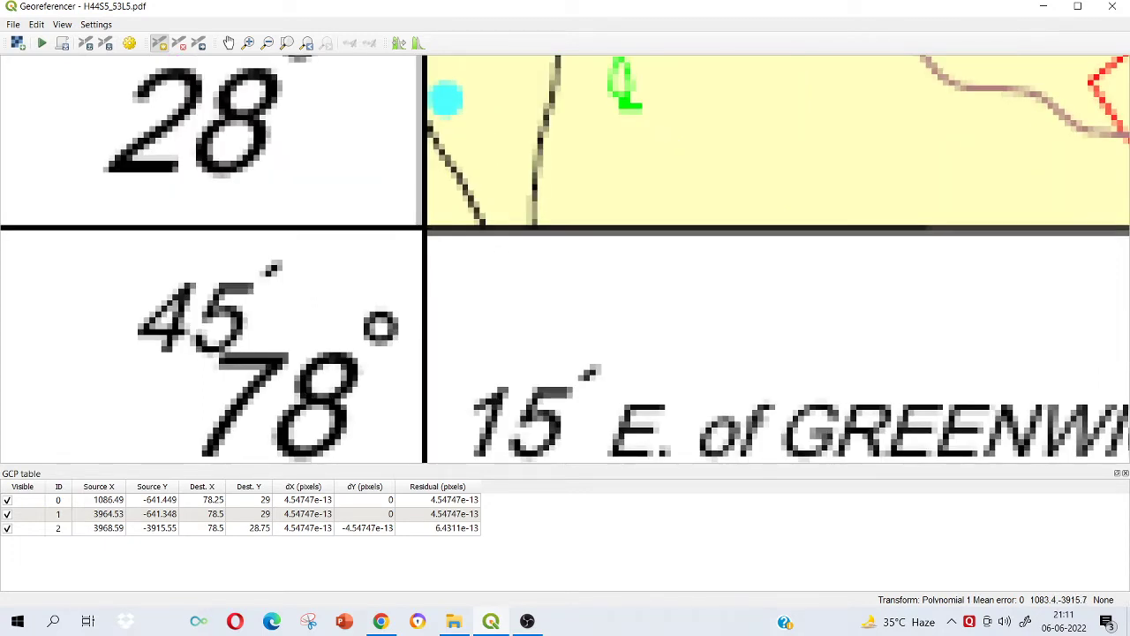
{"action": "left_click", "coordinate": [424, 227]}
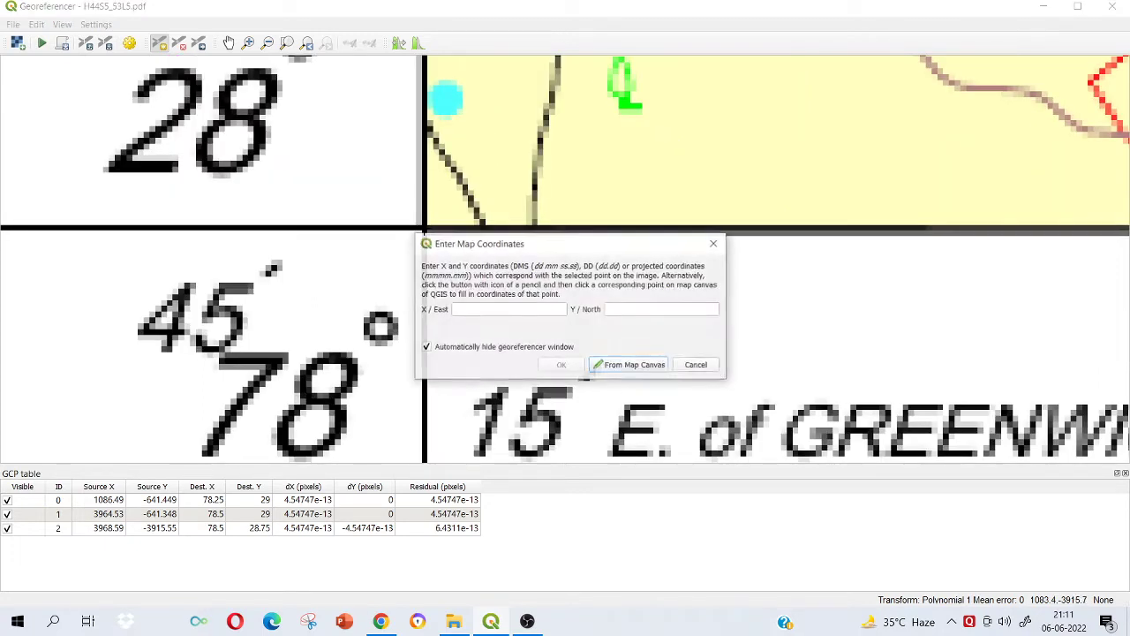
{"action": "left_click", "coordinate": [491, 310]}
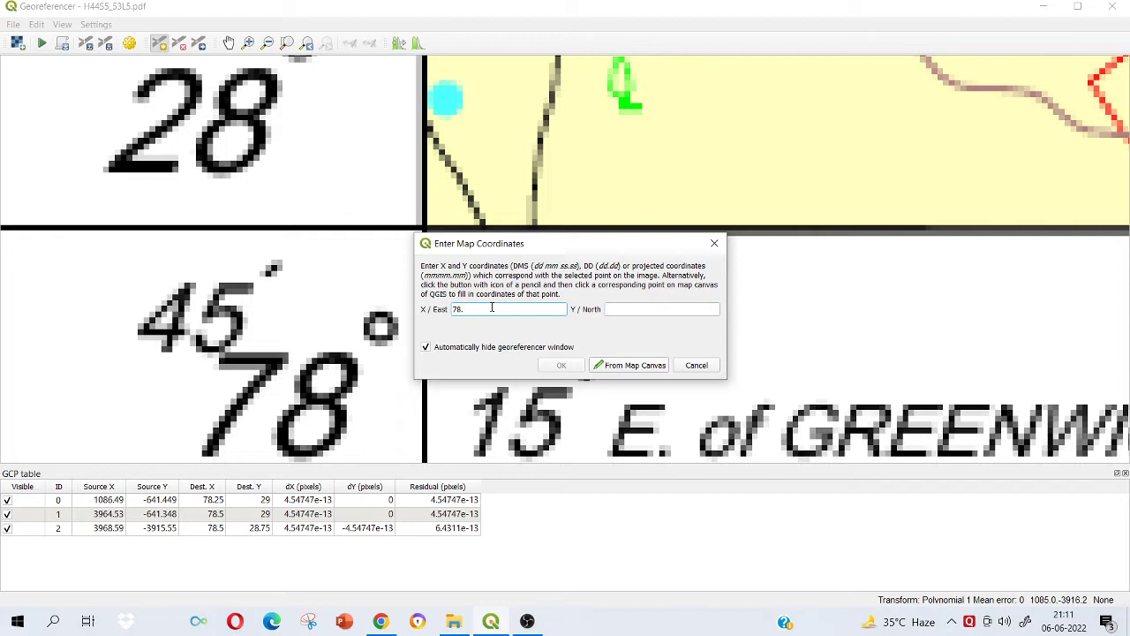
{"action": "left_click", "coordinate": [619, 308]}
{"action": "type", "text": "28"}
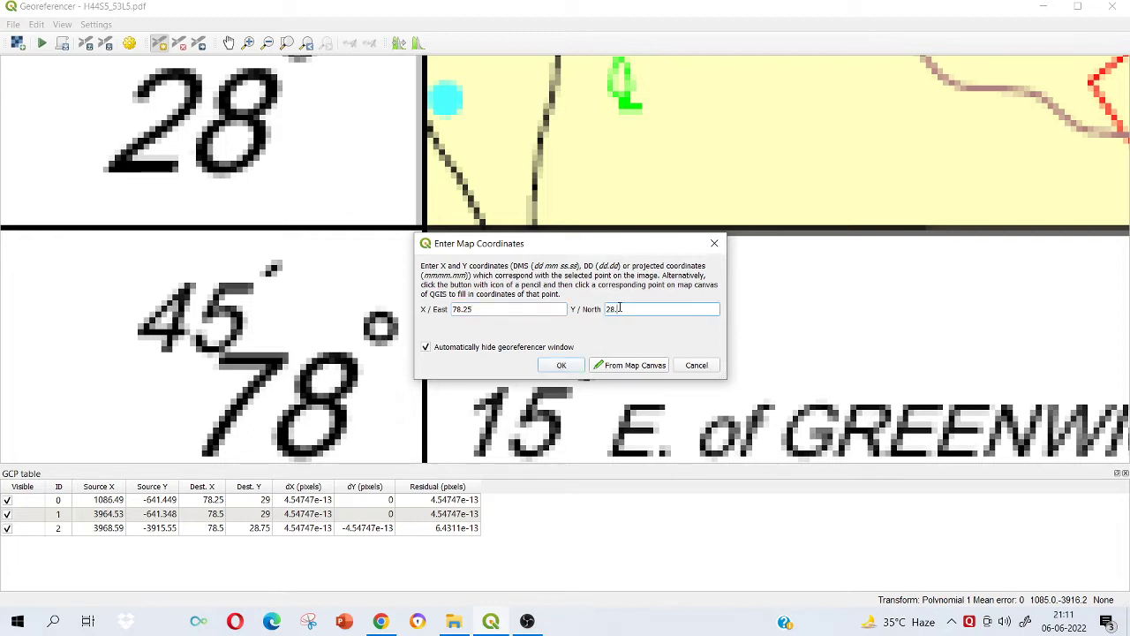
{"action": "type", "text": ".75"}
{"action": "left_click", "coordinate": [560, 367]}
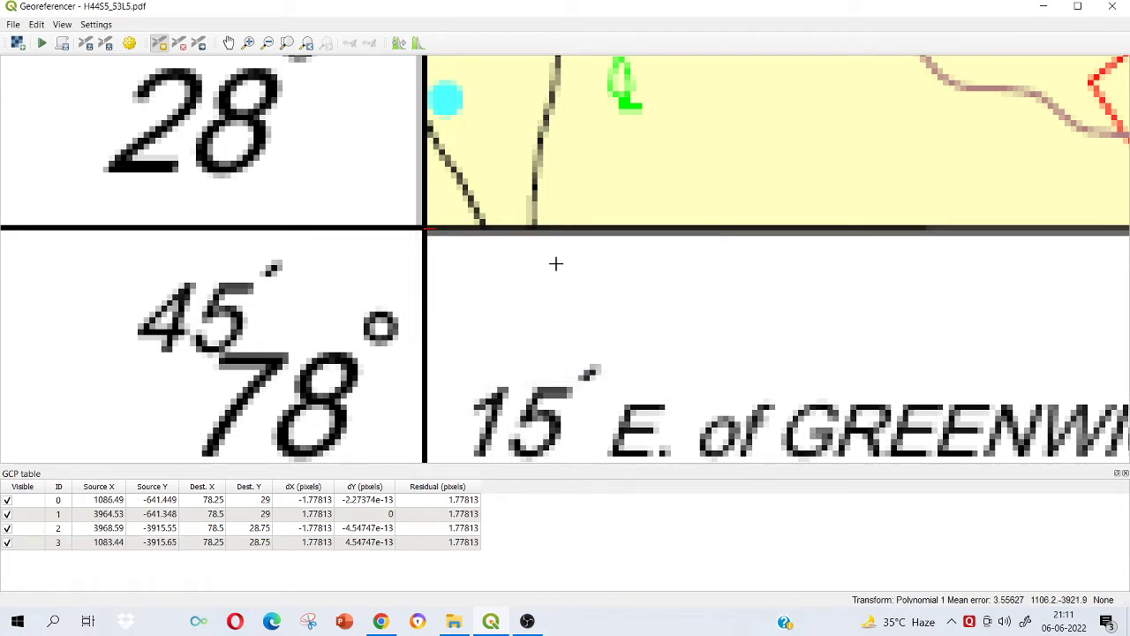
- Zoom out to view the whole sheet with all four control points
{"action": "scroll", "coordinate": [753, 230], "scroll_direction": "down", "scroll_amount": 2}
{"action": "scroll", "coordinate": [753, 230], "scroll_direction": "down", "scroll_amount": 2}
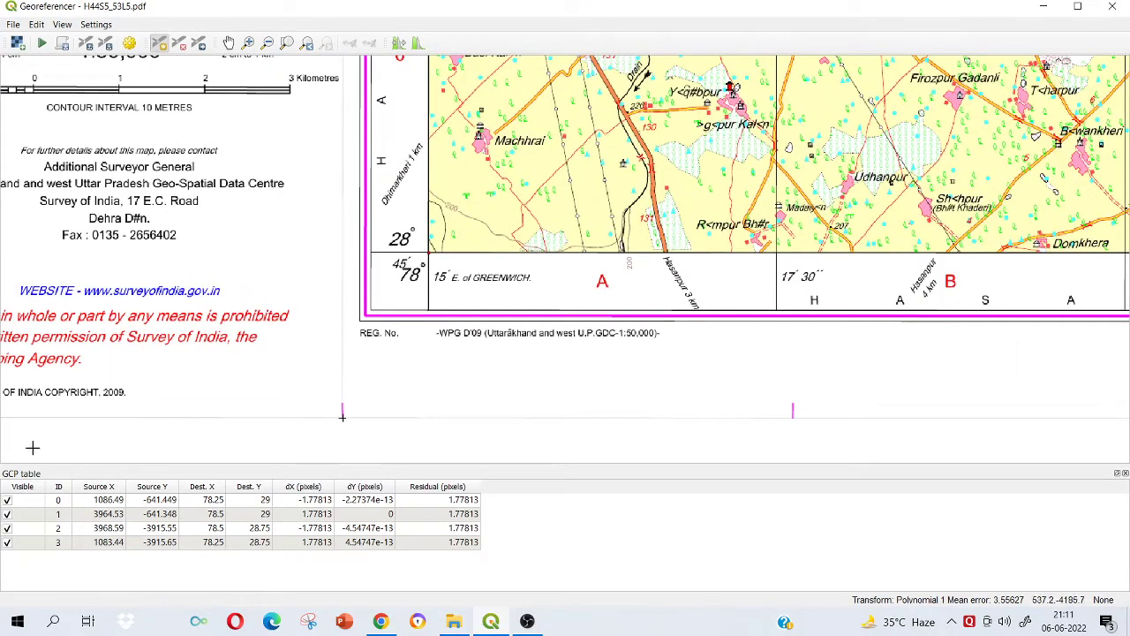
{"action": "scroll", "coordinate": [758, 210], "scroll_direction": "down", "scroll_amount": 1}
{"action": "scroll", "coordinate": [786, 189], "scroll_direction": "down", "scroll_amount": 1}
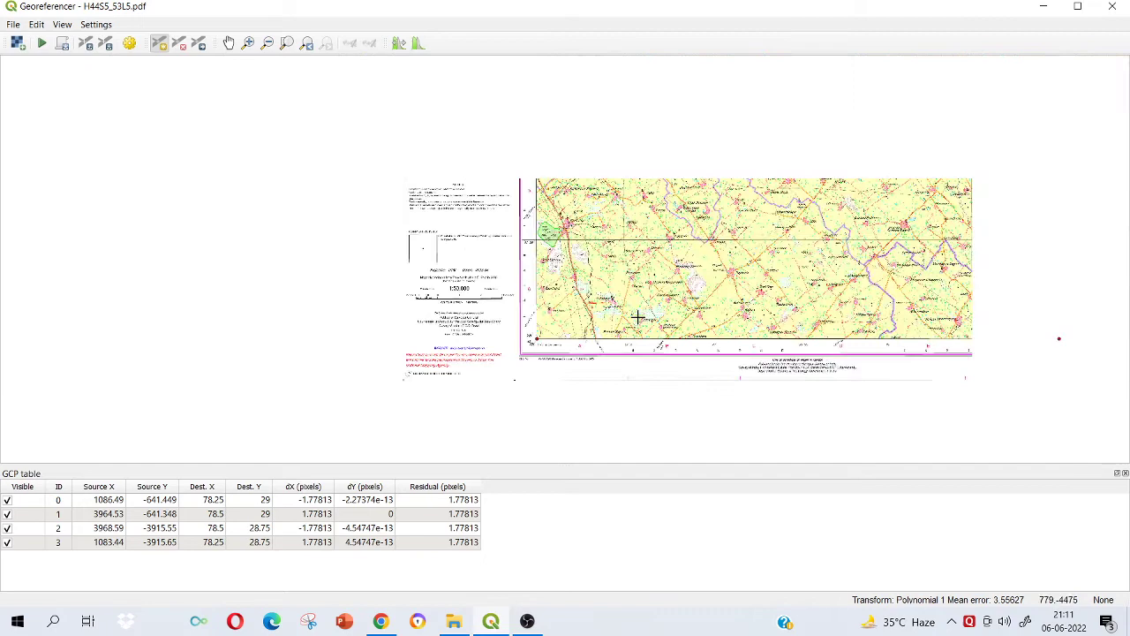
{"action": "scroll", "coordinate": [751, 168], "scroll_direction": "up", "scroll_amount": 1}
{"action": "scroll", "coordinate": [752, 174], "scroll_direction": "down", "scroll_amount": 1}
{"action": "scroll", "coordinate": [698, 149], "scroll_direction": "up", "scroll_amount": 1}
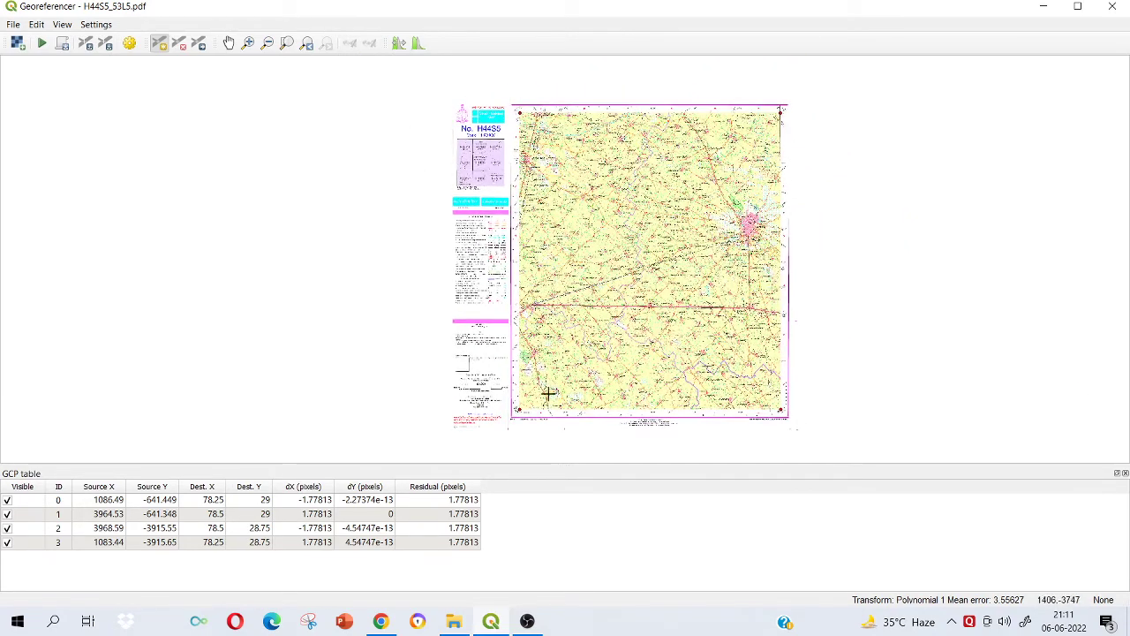
- In Transformation Settings, keep Polynomial 1 and choose EPSG:4326 - WGS 84 as target SRS
{"action": "left_click", "coordinate": [128, 43]}
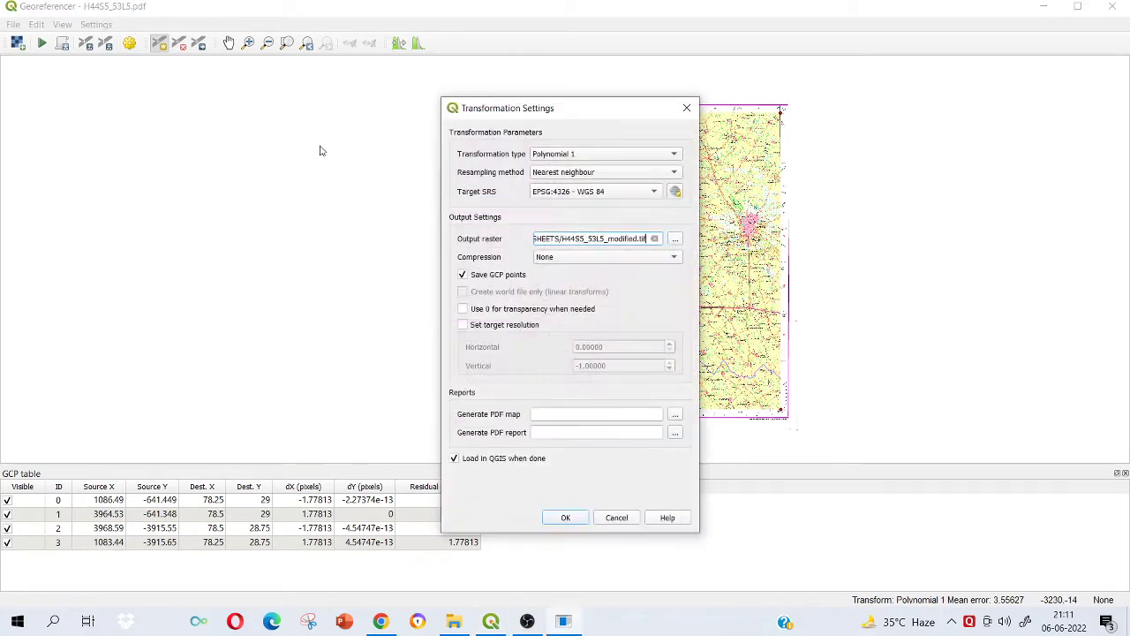
{"action": "left_click", "coordinate": [578, 158]}
{"action": "left_click", "coordinate": [579, 154]}
{"action": "left_click", "coordinate": [604, 198]}
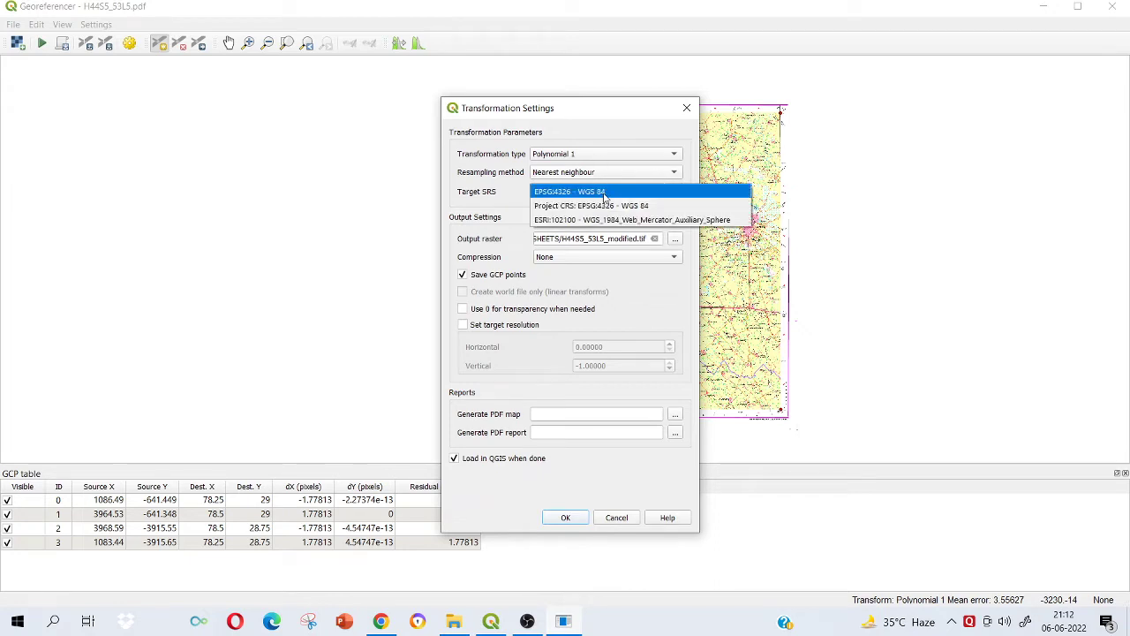
{"action": "left_click", "coordinate": [605, 192]}
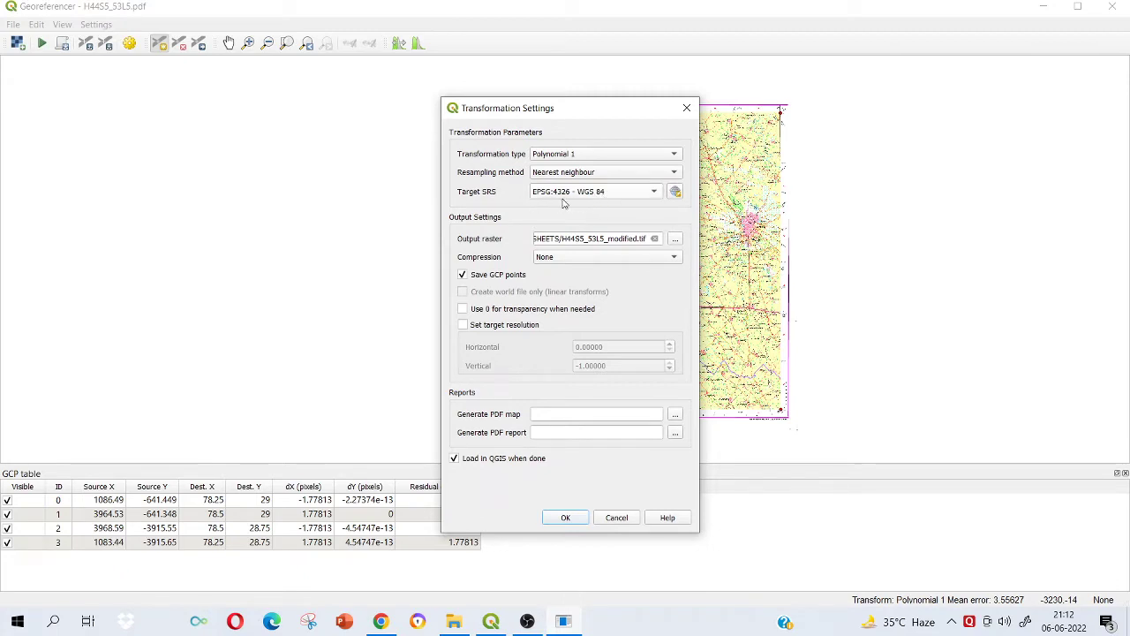
{"action": "left_click", "coordinate": [609, 194]}
{"action": "left_click", "coordinate": [609, 195]}
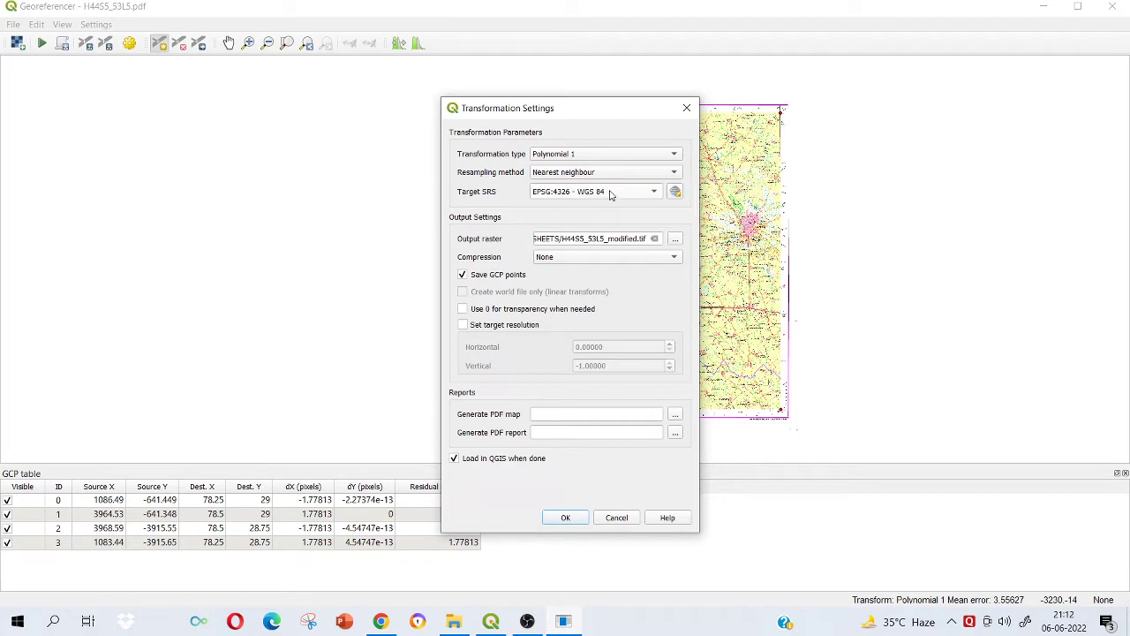
{"action": "left_click", "coordinate": [676, 194]}
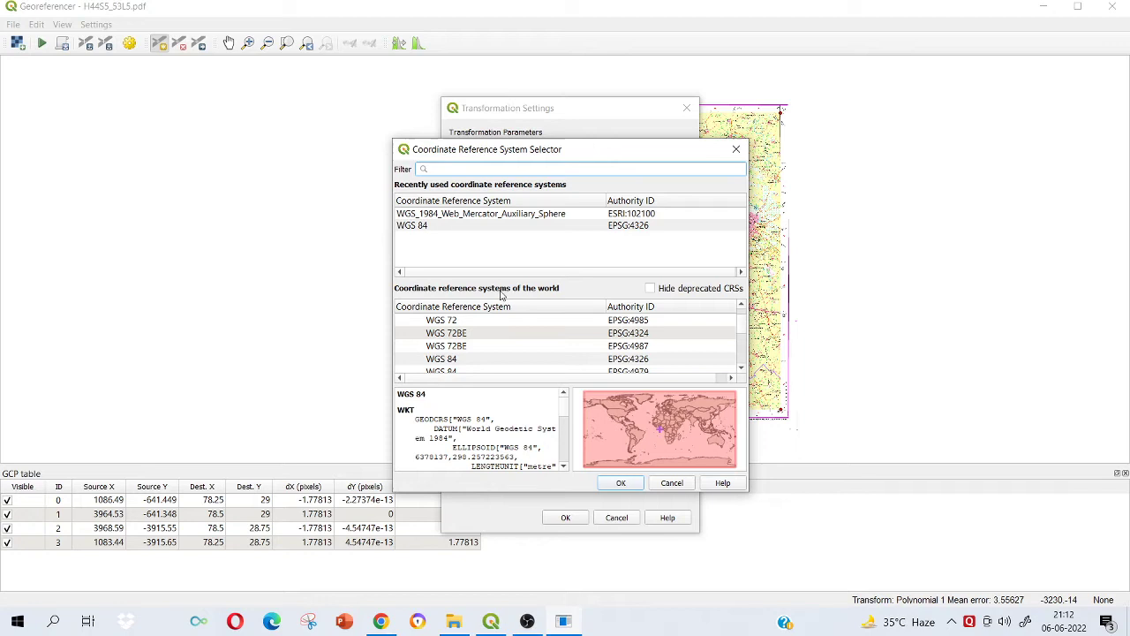
{"action": "scroll", "coordinate": [497, 334], "scroll_direction": "down", "scroll_amount": 4}
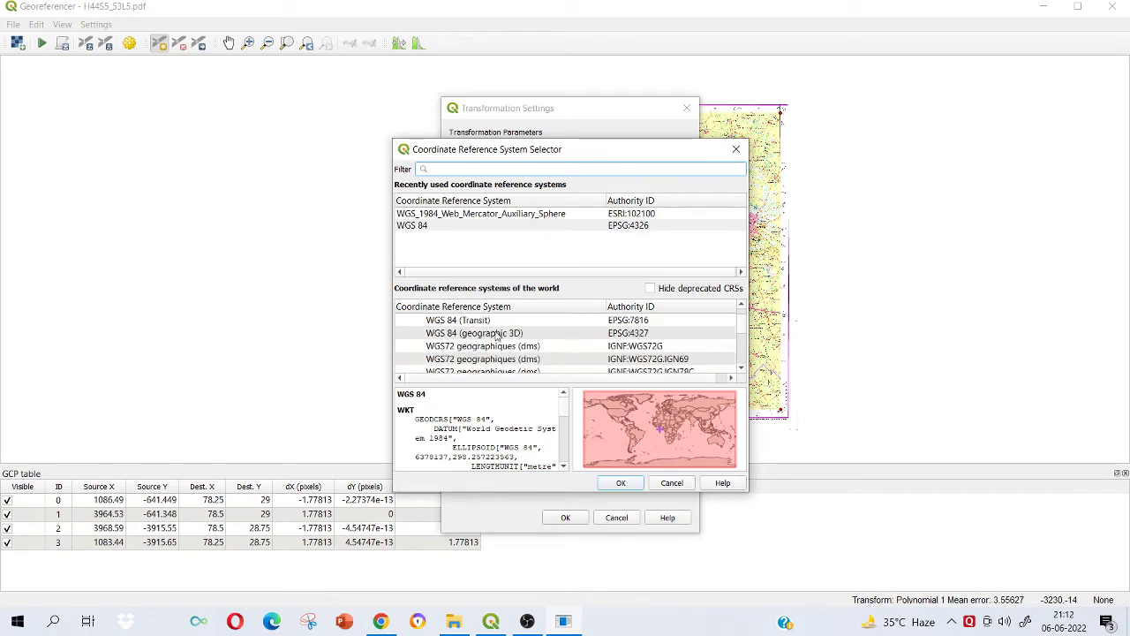
{"action": "scroll", "coordinate": [495, 334], "scroll_direction": "up", "scroll_amount": 3}
{"action": "left_click", "coordinate": [575, 228]}
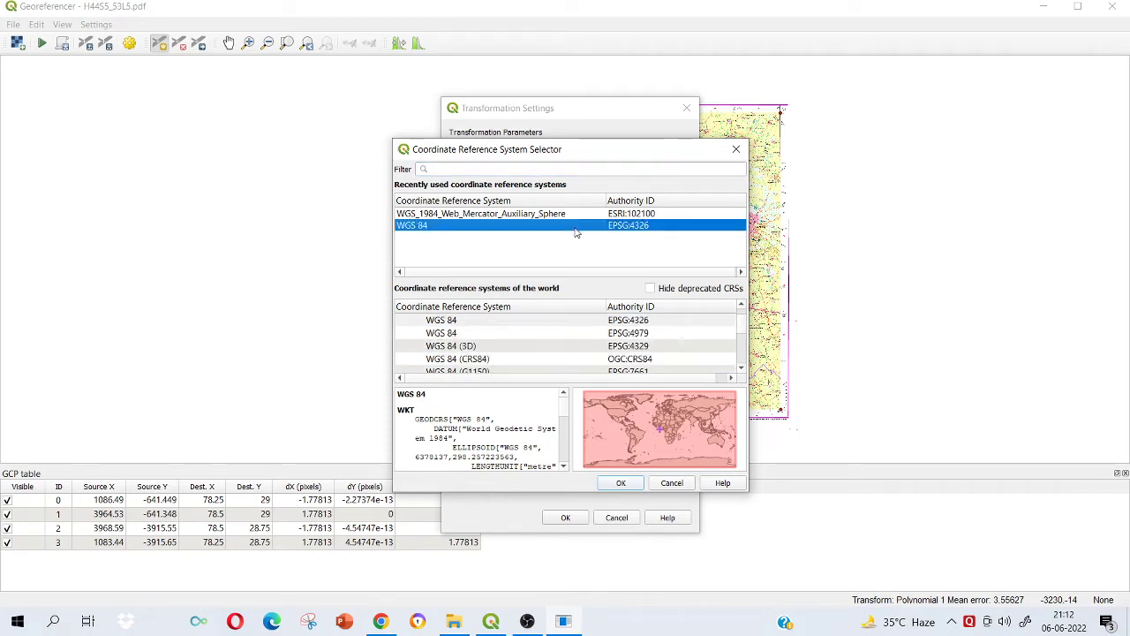
{"action": "left_click", "coordinate": [620, 482]}
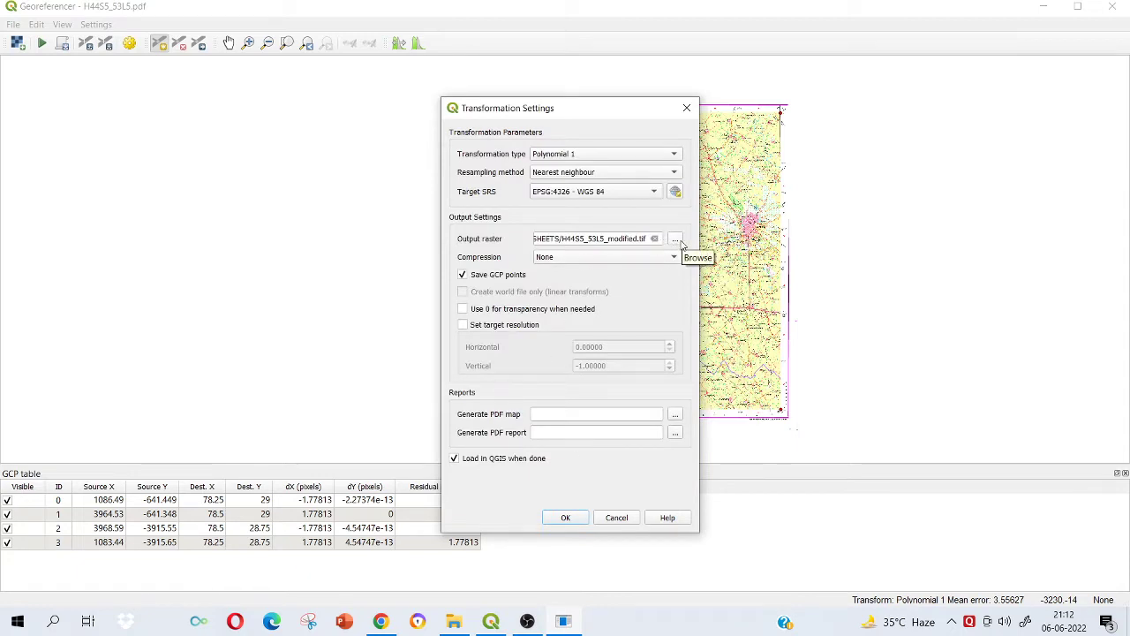
- Change the output raster file name to H44S5_53L5_modified2.tif and save it
{"action": "left_click", "coordinate": [677, 241]}
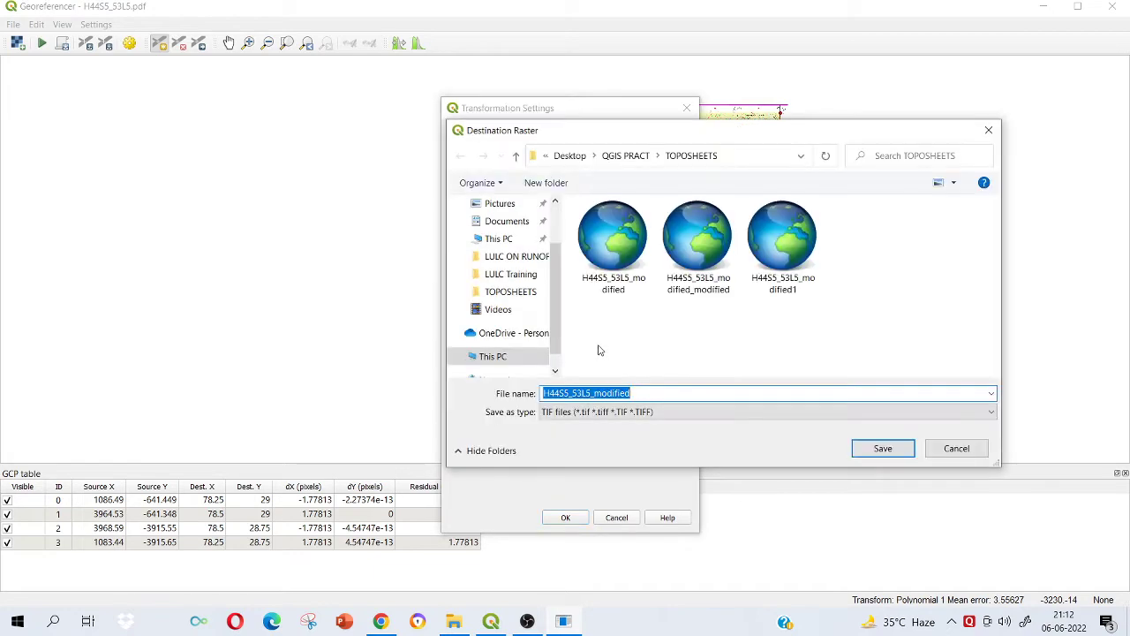
{"action": "left_click", "coordinate": [633, 393]}
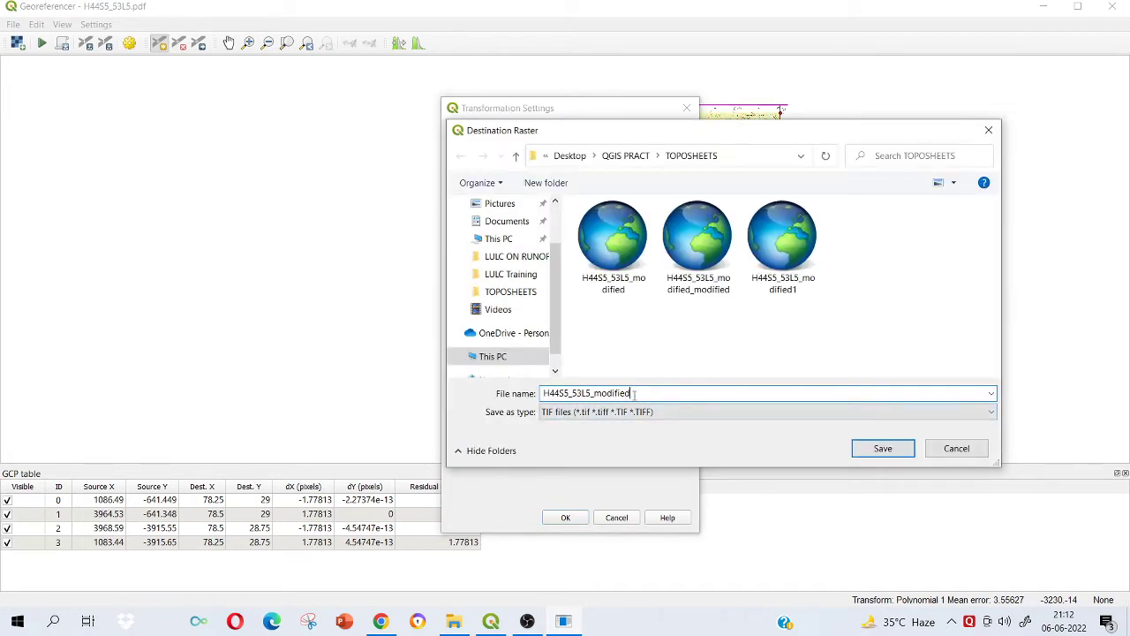
{"action": "type", "text": "1"}
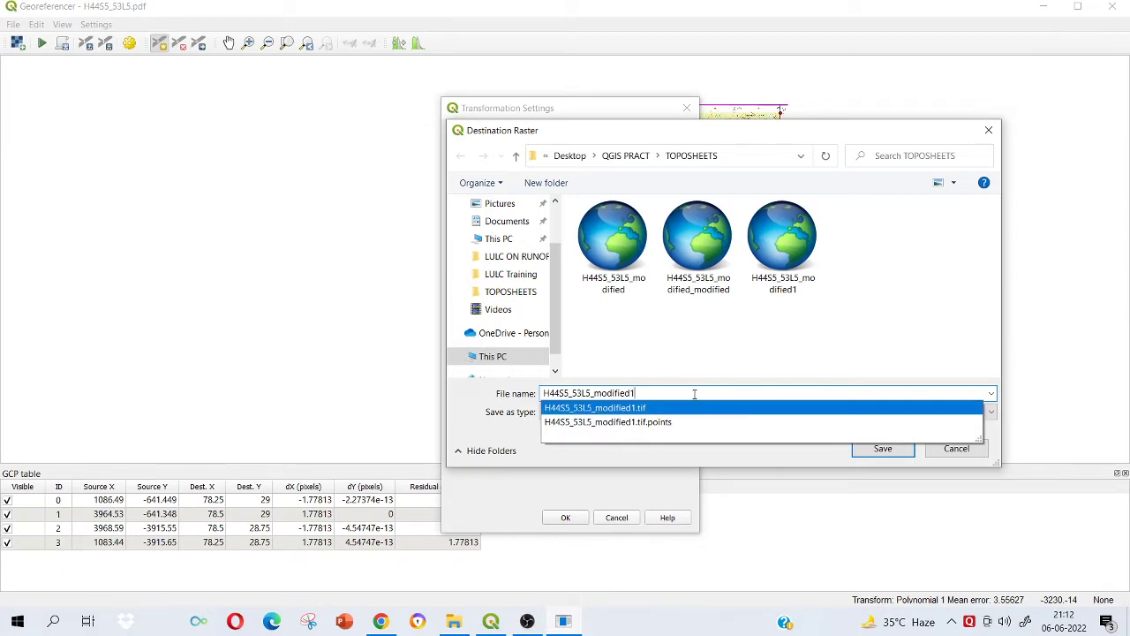
{"action": "key", "text": "BackSpace"}
{"action": "type", "text": "2"}
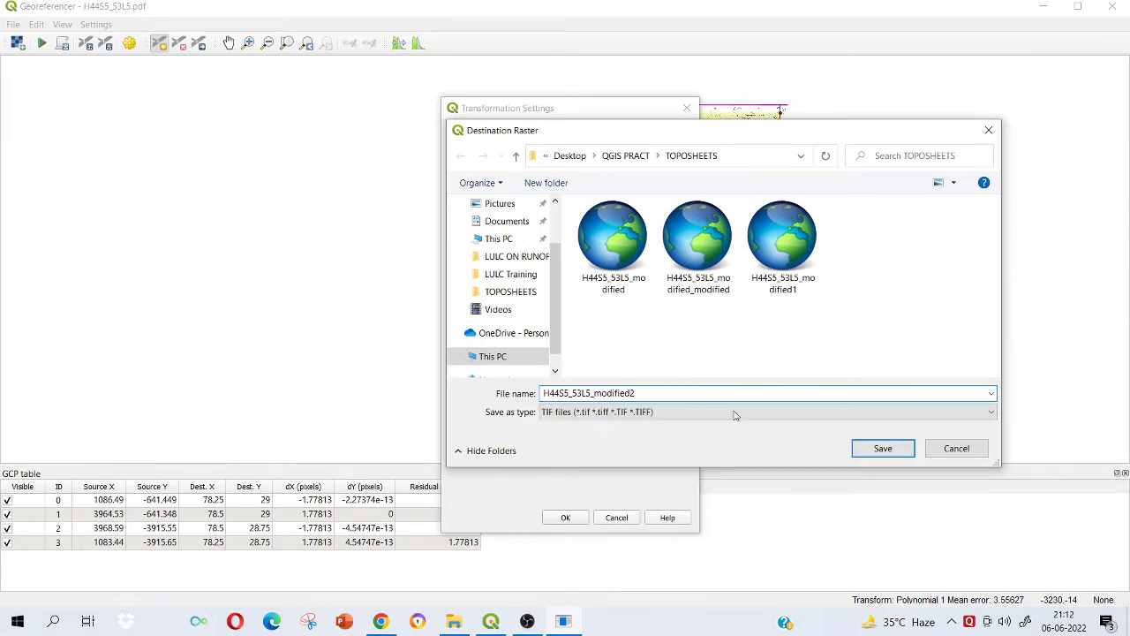
{"action": "left_click", "coordinate": [880, 448]}
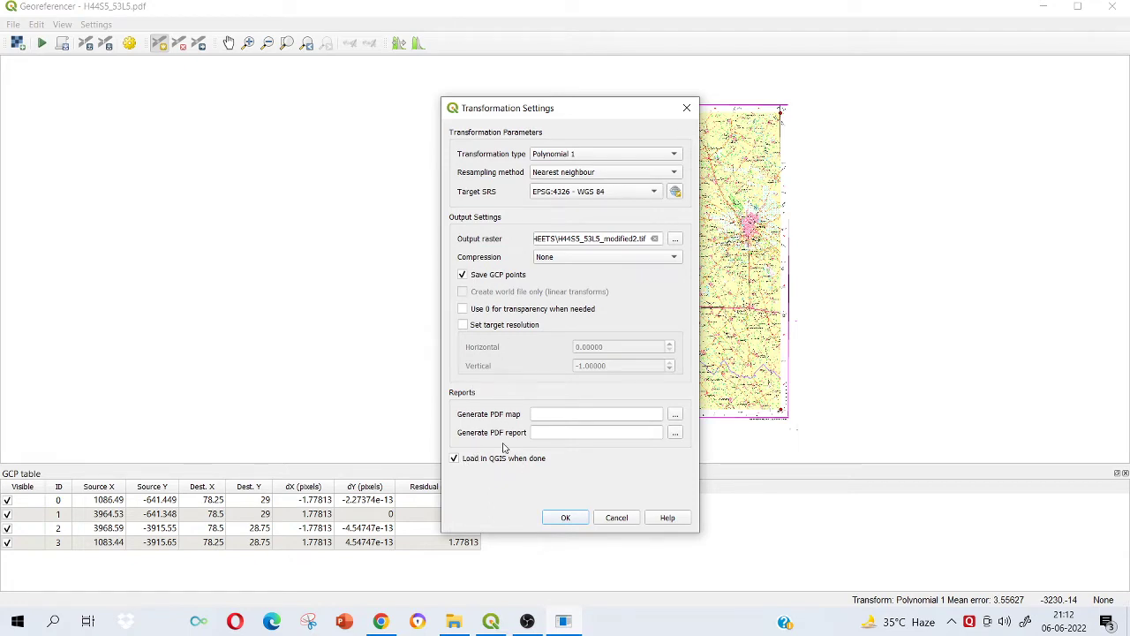
- Accept the transformation settings and run Start Georeferencing on the topo sheet
{"action": "left_click", "coordinate": [567, 519]}
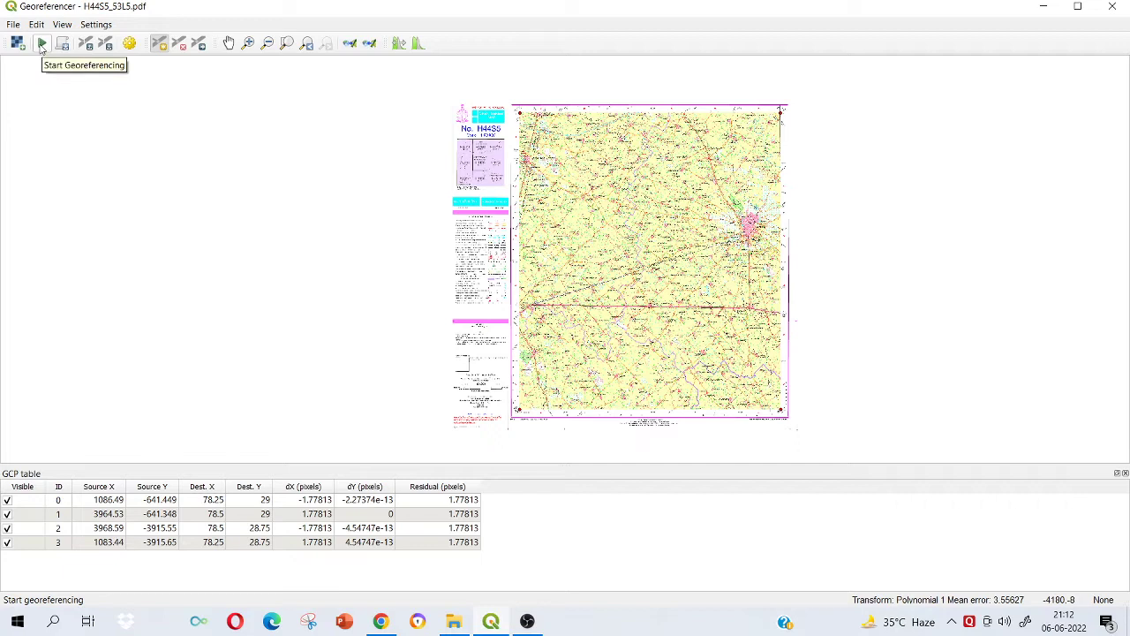
{"action": "left_click", "coordinate": [41, 44]}
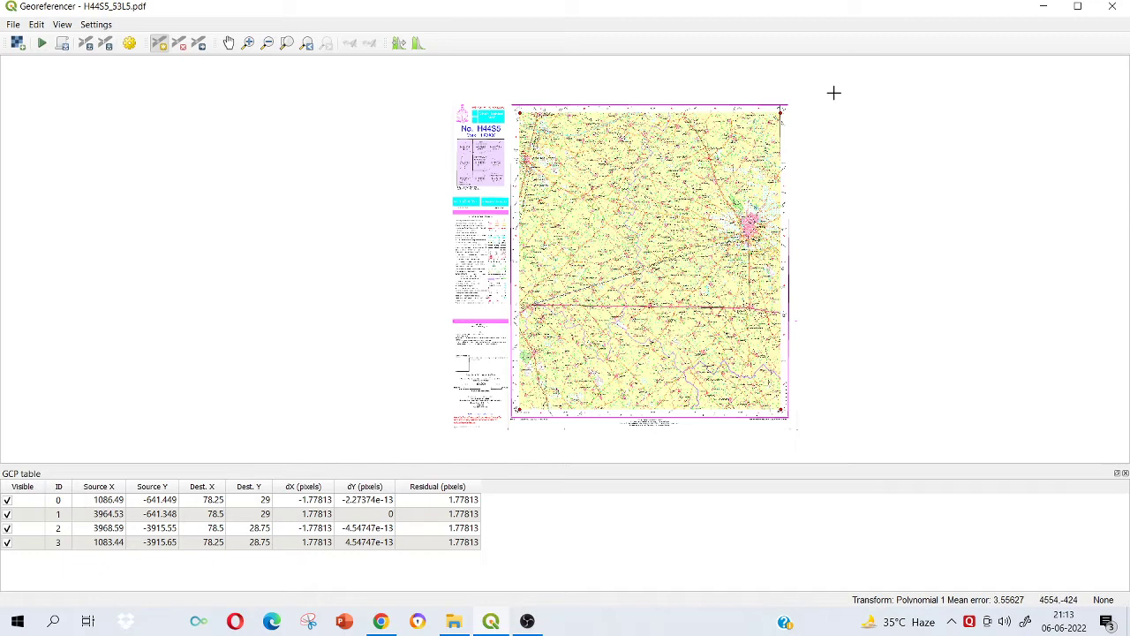
- Back on the main map, zoom and pan around the H44S5_53L5_modified2 sheet and its legend
{"action": "left_click", "coordinate": [1043, 10]}
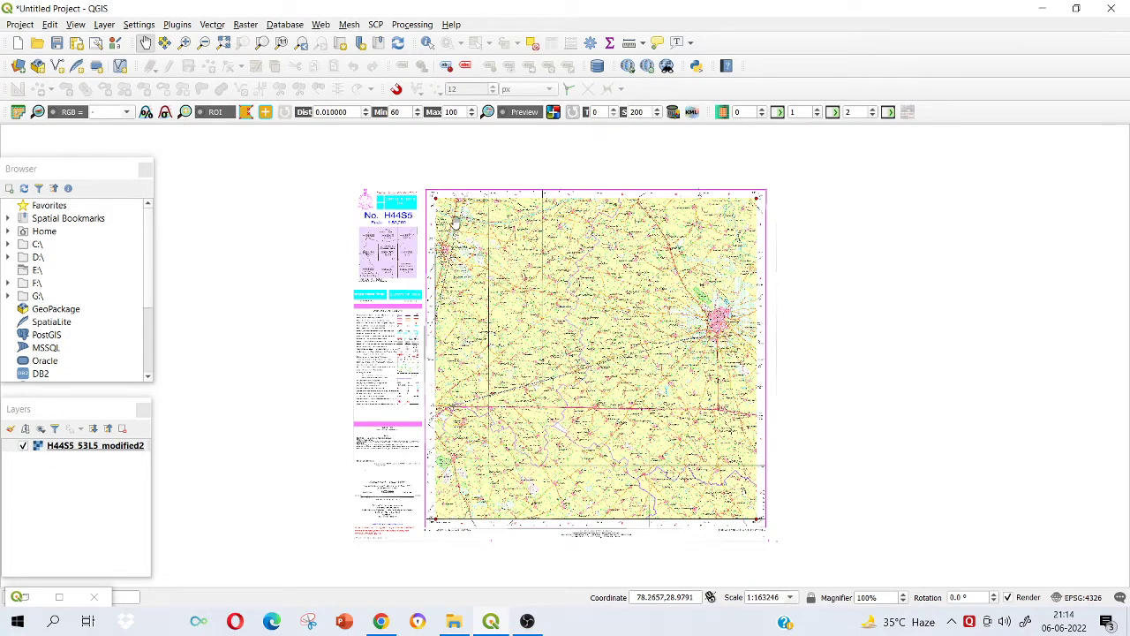
{"action": "scroll", "coordinate": [455, 222], "scroll_direction": "up", "scroll_amount": 1}
{"action": "scroll", "coordinate": [452, 214], "scroll_direction": "up", "scroll_amount": 1}
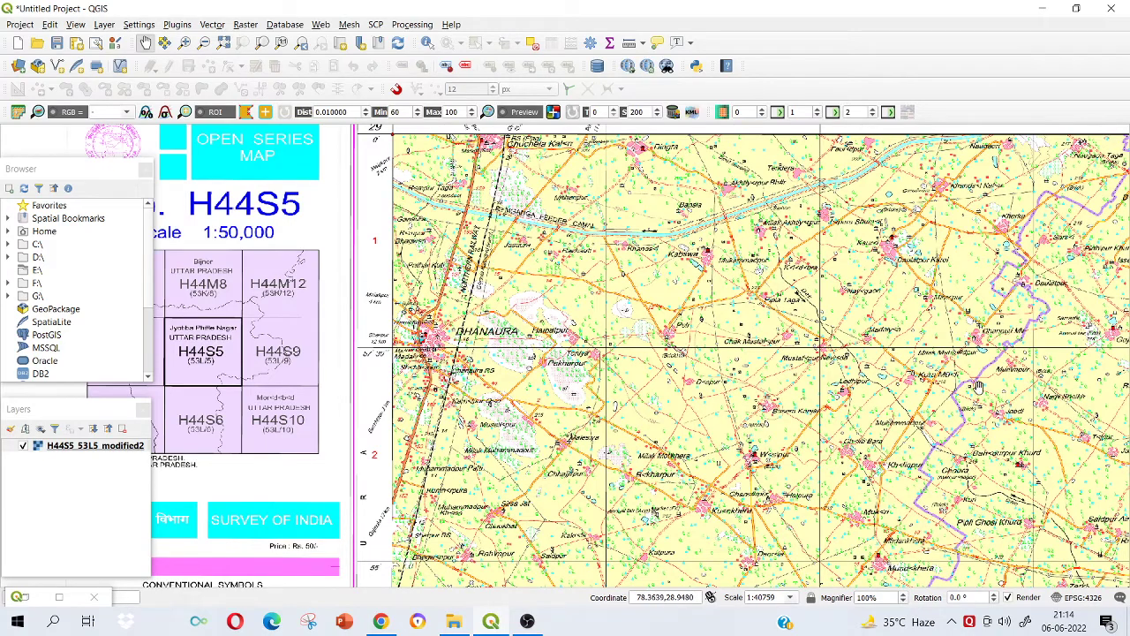
{"action": "left_click_drag", "start_coordinate": [977, 393], "coordinate": [686, 311]}
{"action": "scroll", "coordinate": [927, 256], "scroll_direction": "down", "scroll_amount": 1}
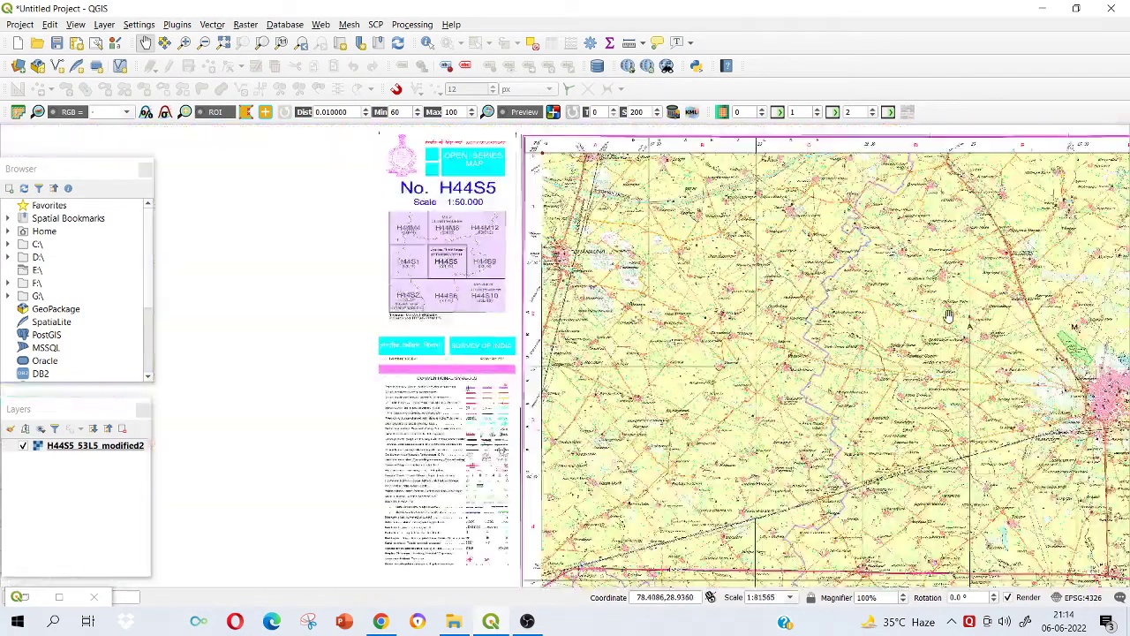
{"action": "scroll", "coordinate": [909, 319], "scroll_direction": "down", "scroll_amount": 1}
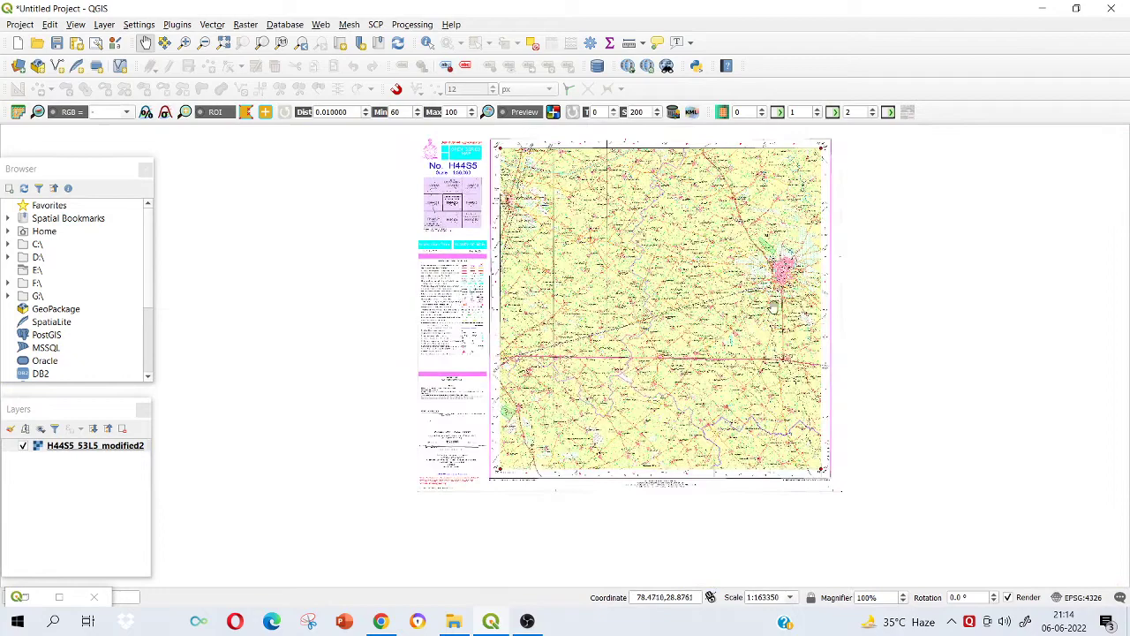
{"action": "scroll", "coordinate": [585, 299], "scroll_direction": "up", "scroll_amount": 1}
{"action": "scroll", "coordinate": [673, 248], "scroll_direction": "down", "scroll_amount": 1}
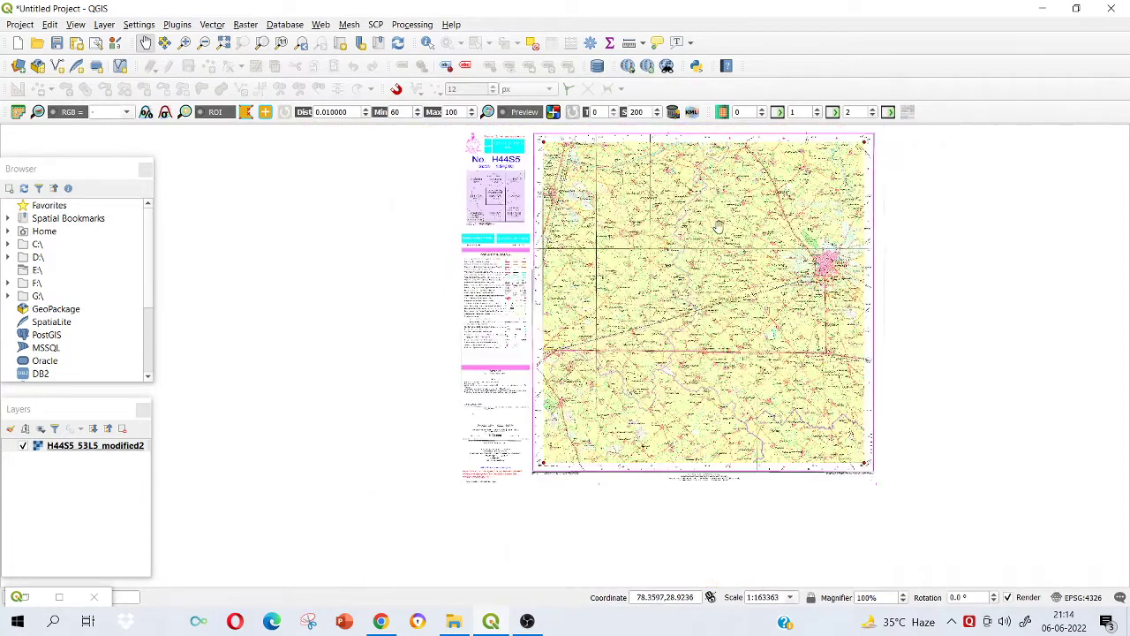
{"action": "left_click_drag", "start_coordinate": [720, 231], "coordinate": [691, 265]}
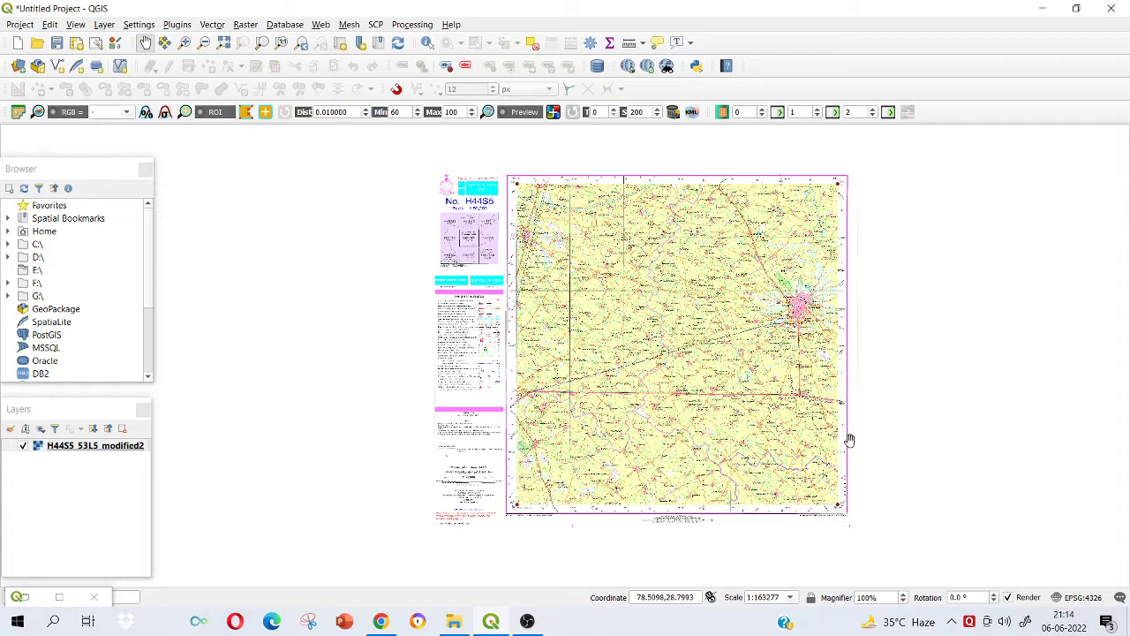
- Add OpenStreetMap from the Browser's XYZ Tiles entry as a base layer
{"action": "scroll", "coordinate": [544, 253], "scroll_direction": "up", "scroll_amount": 1}
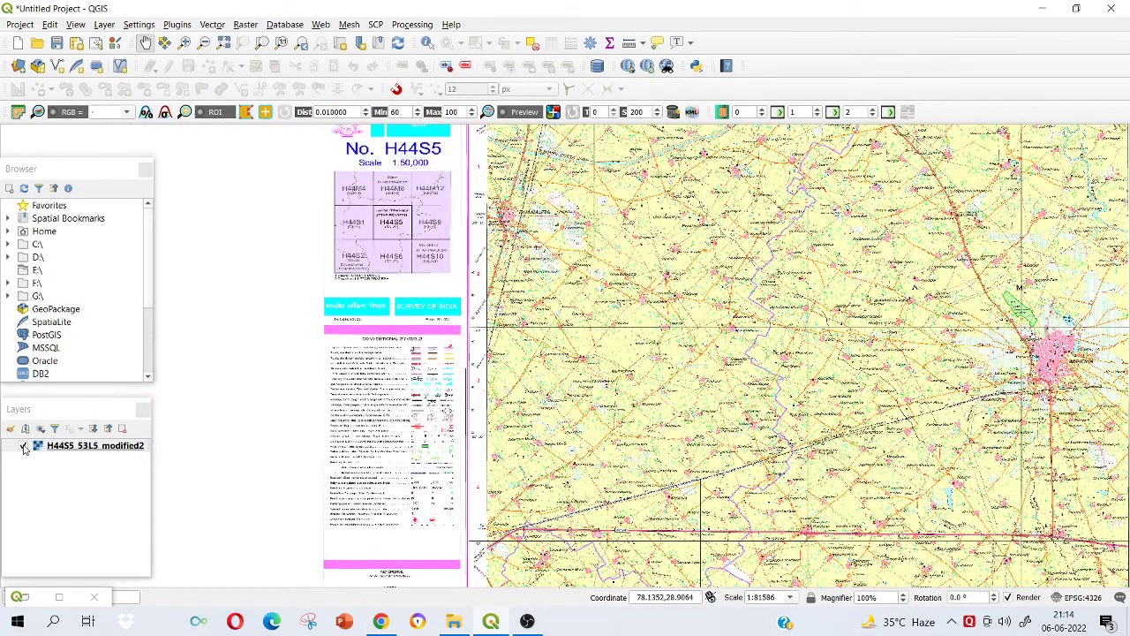
{"action": "scroll", "coordinate": [141, 291], "scroll_direction": "down", "scroll_amount": 2}
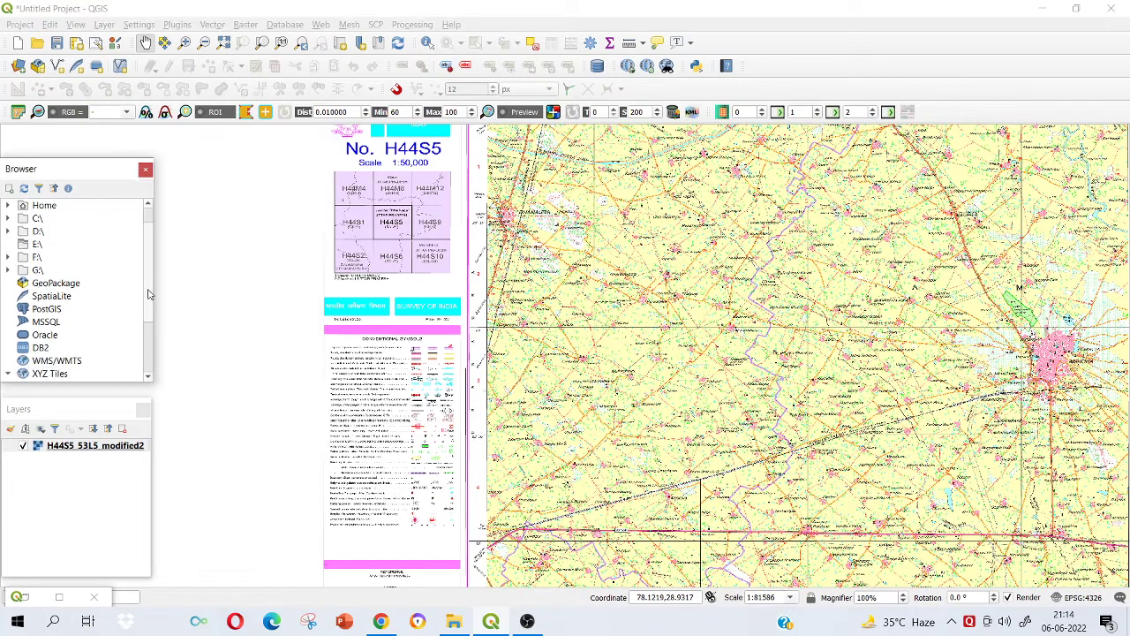
{"action": "double_click", "coordinate": [113, 322]}
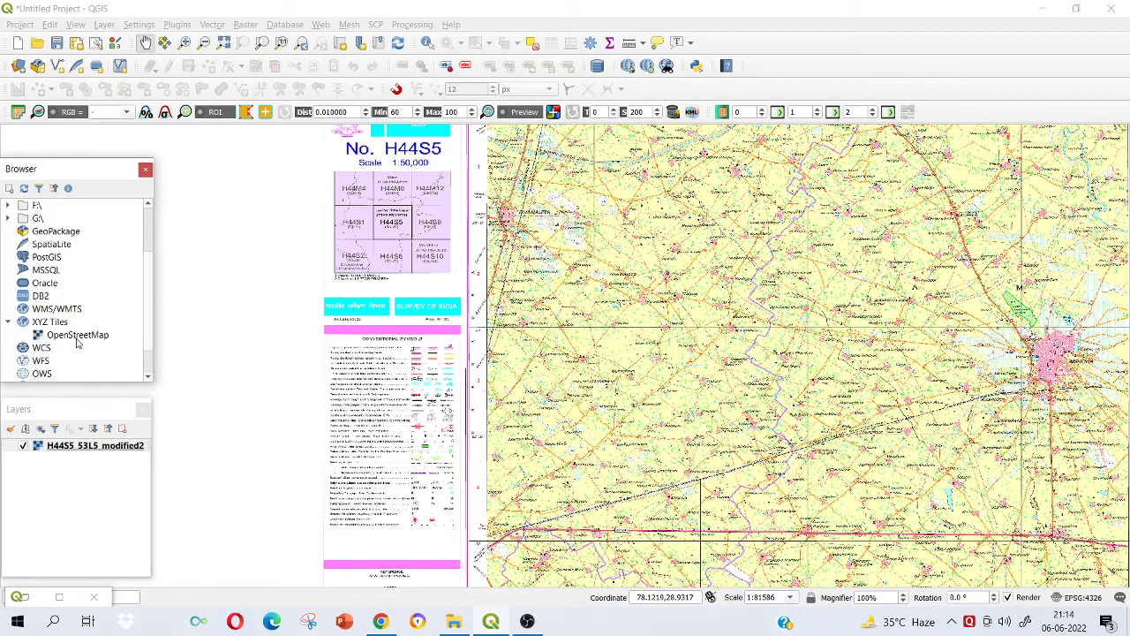
{"action": "double_click", "coordinate": [77, 336]}
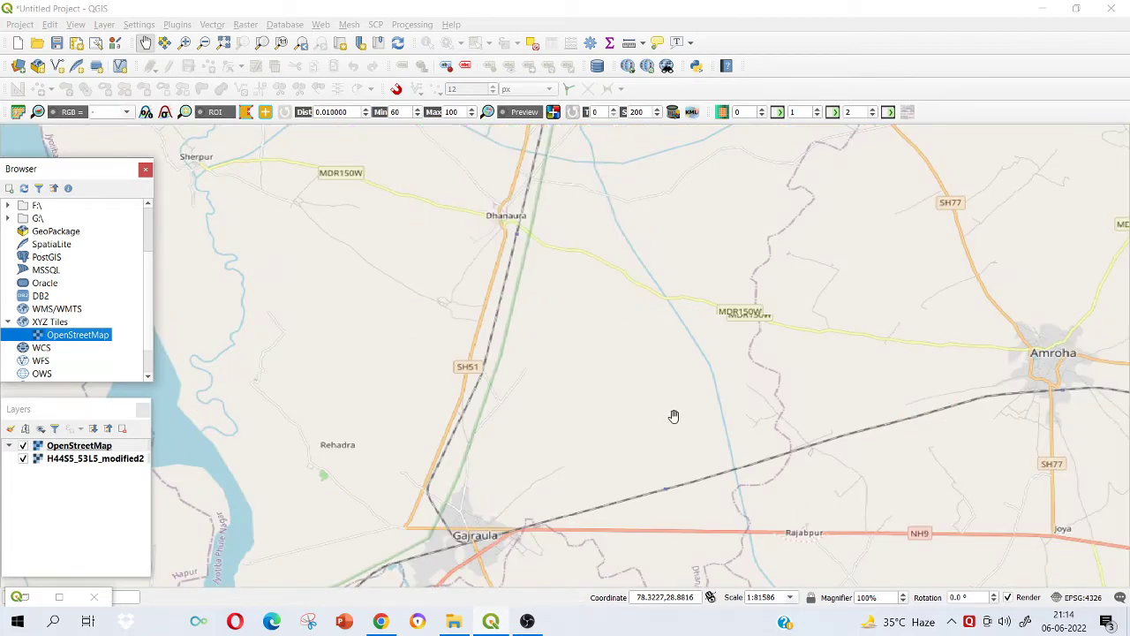
- Move the H44S5_53L5_modified2 layer above OpenStreetMap and pan to bring its legend into view
{"action": "left_click", "coordinate": [97, 459]}
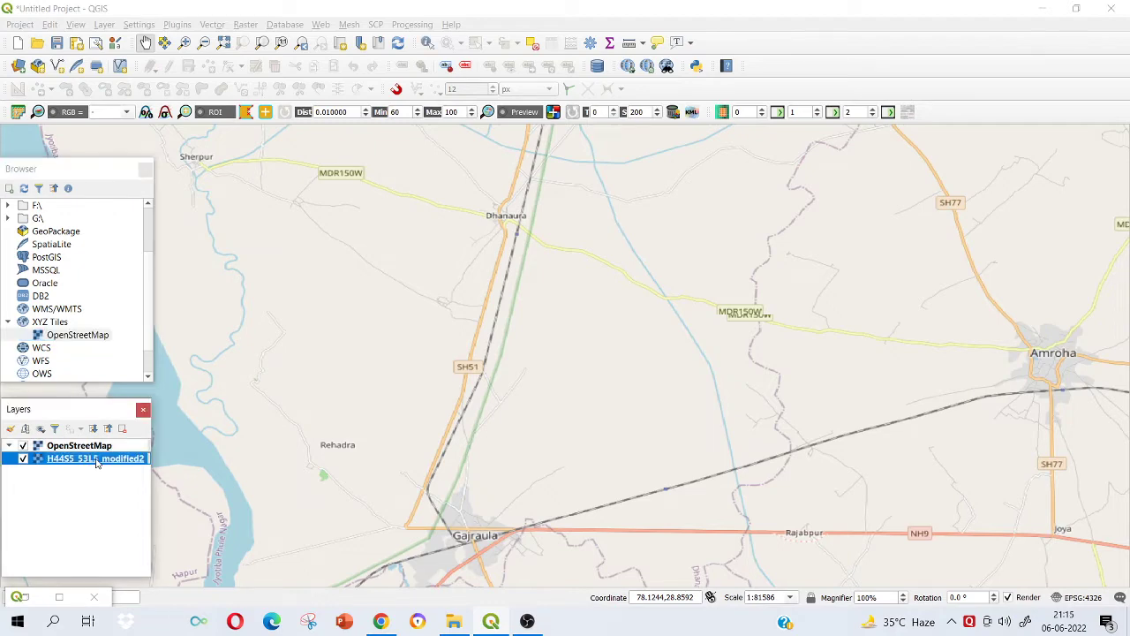
{"action": "left_click_drag", "start_coordinate": [96, 463], "coordinate": [96, 444]}
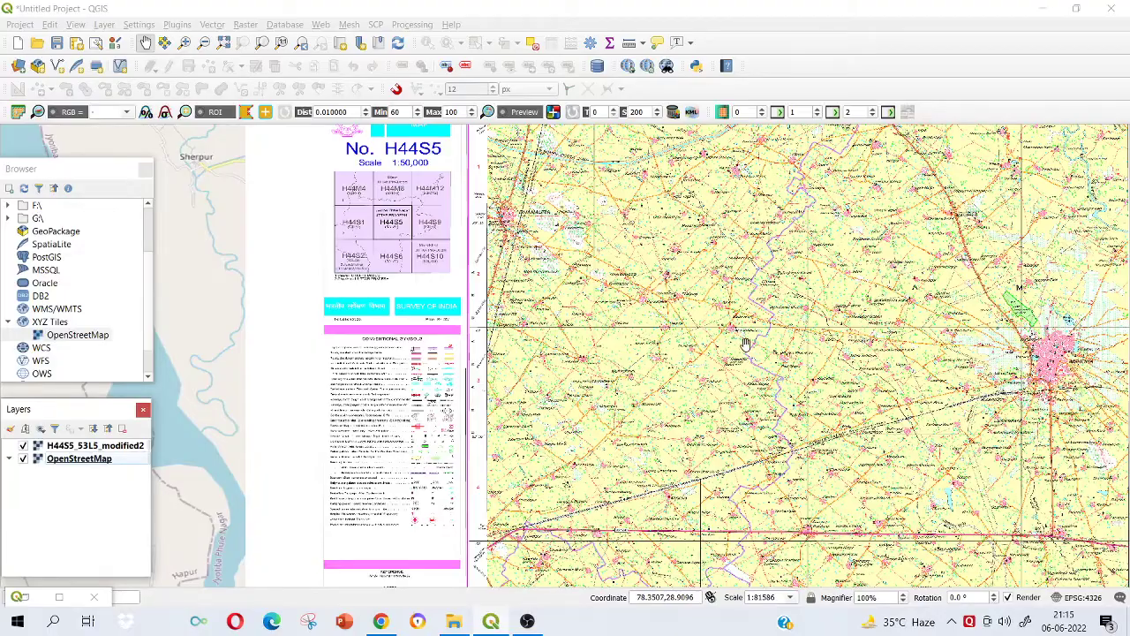
{"action": "left_click_drag", "start_coordinate": [745, 346], "coordinate": [484, 435]}
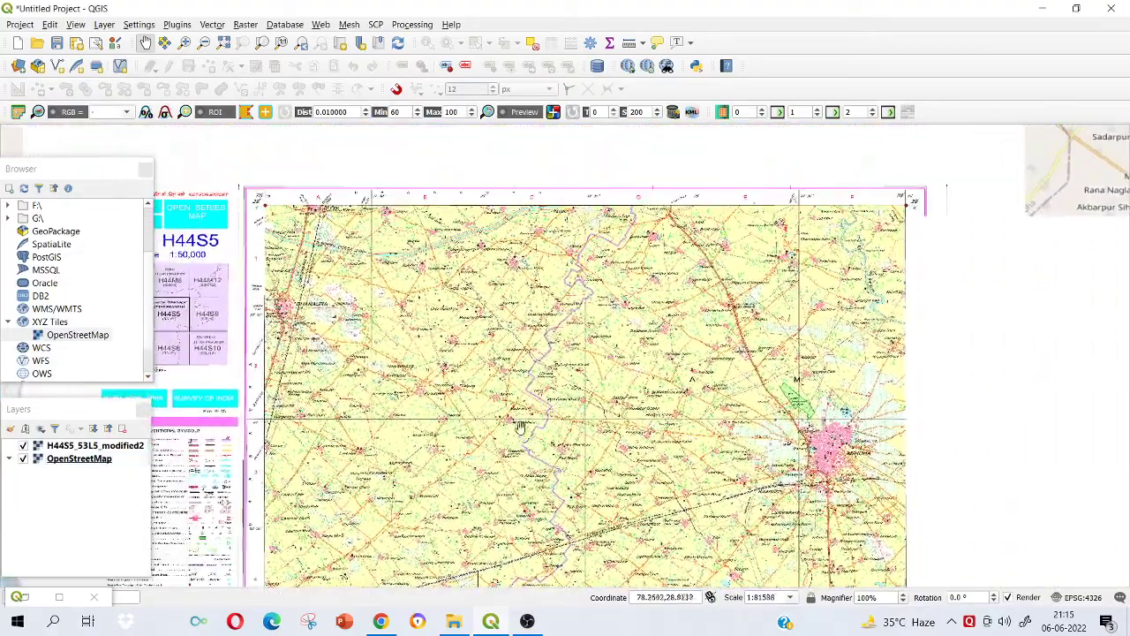
{"action": "left_click_drag", "start_coordinate": [305, 240], "coordinate": [369, 328]}
{"action": "scroll", "coordinate": [364, 292], "scroll_direction": "up", "scroll_amount": 2}
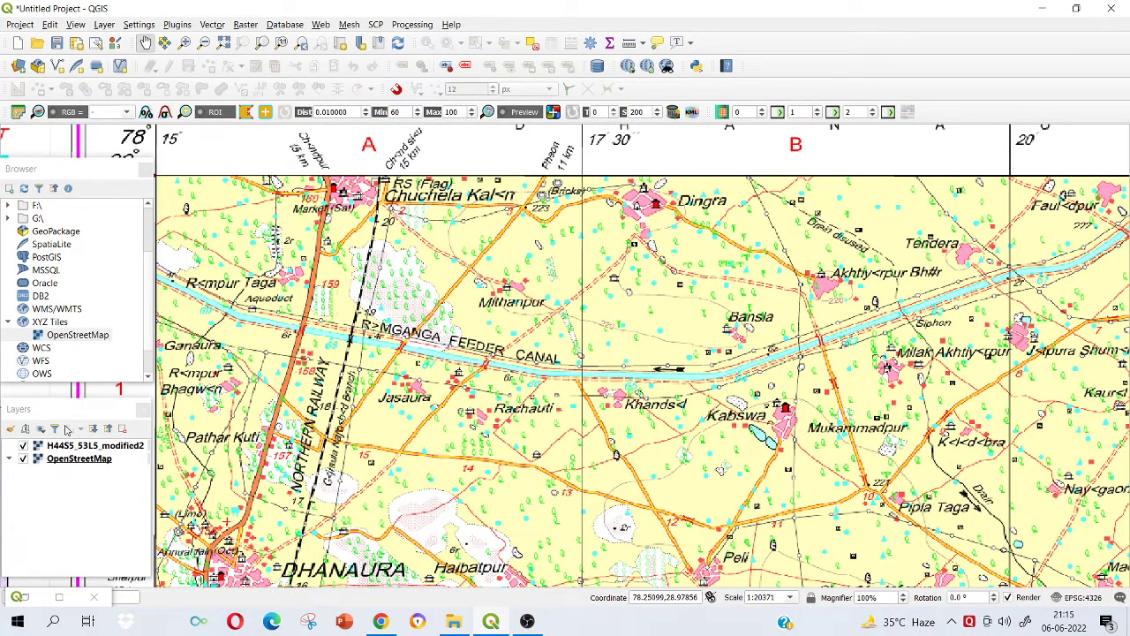
- Toggle the toposheet off, on, and off again, then zoom out and pan across the basemap
{"action": "left_click", "coordinate": [24, 446]}
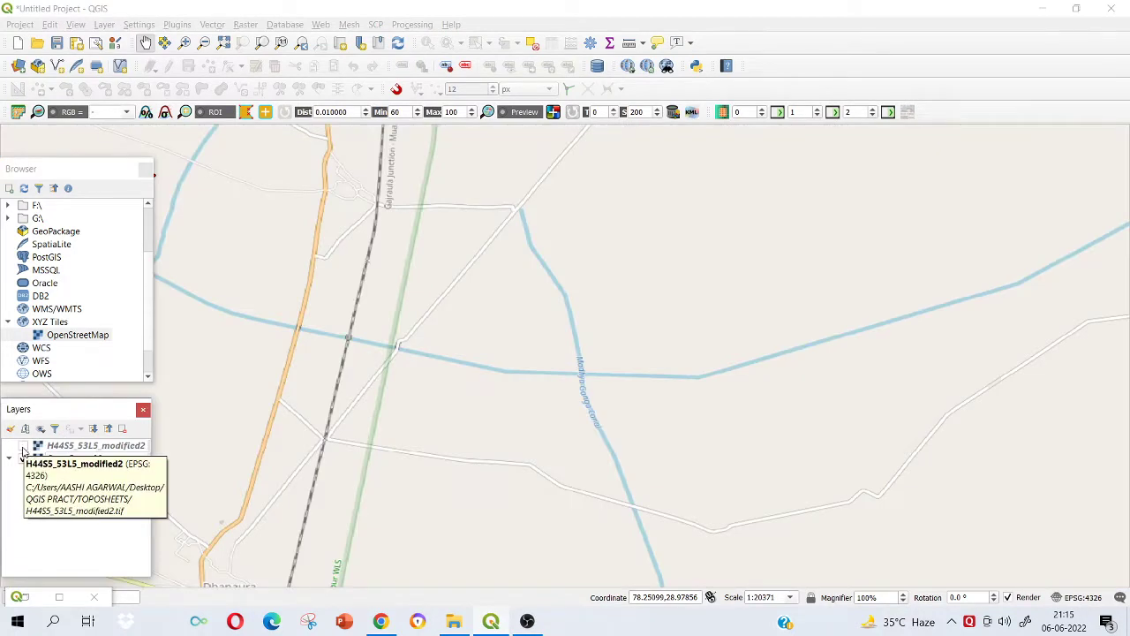
{"action": "left_click", "coordinate": [24, 445]}
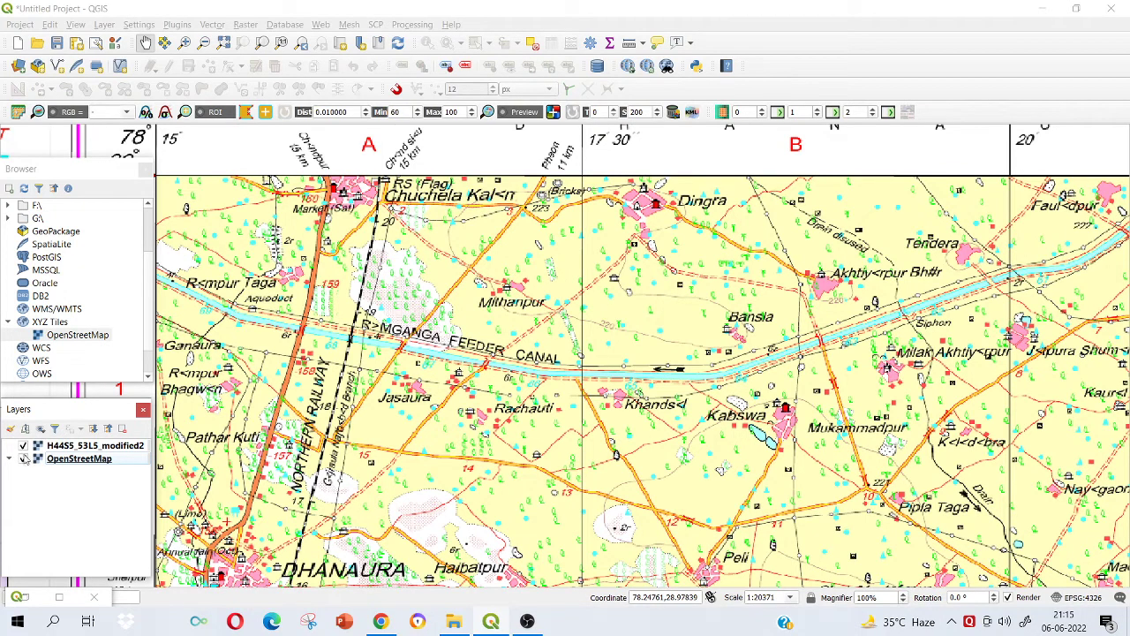
{"action": "left_click", "coordinate": [24, 446]}
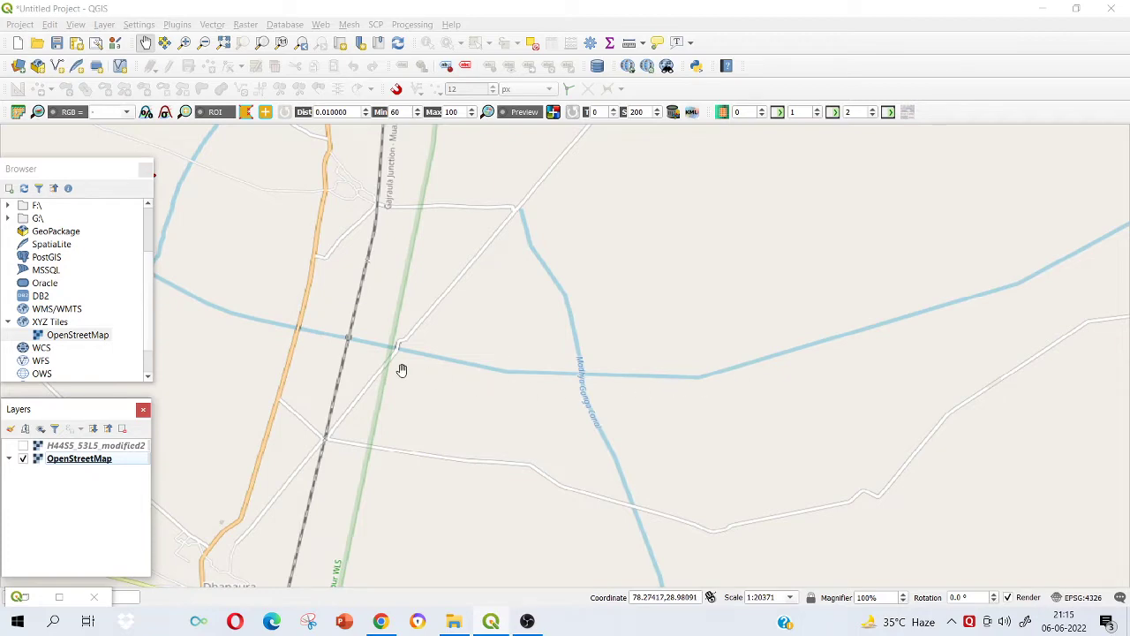
{"action": "scroll", "coordinate": [402, 371], "scroll_direction": "down", "scroll_amount": 1}
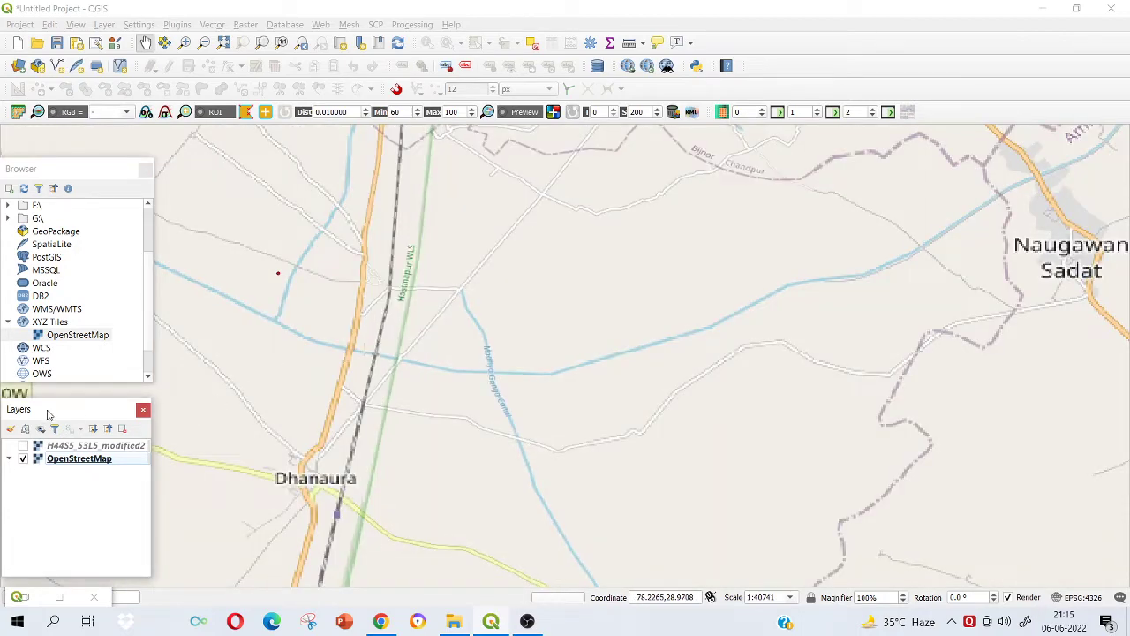
{"action": "left_click_drag", "start_coordinate": [883, 268], "coordinate": [576, 328]}
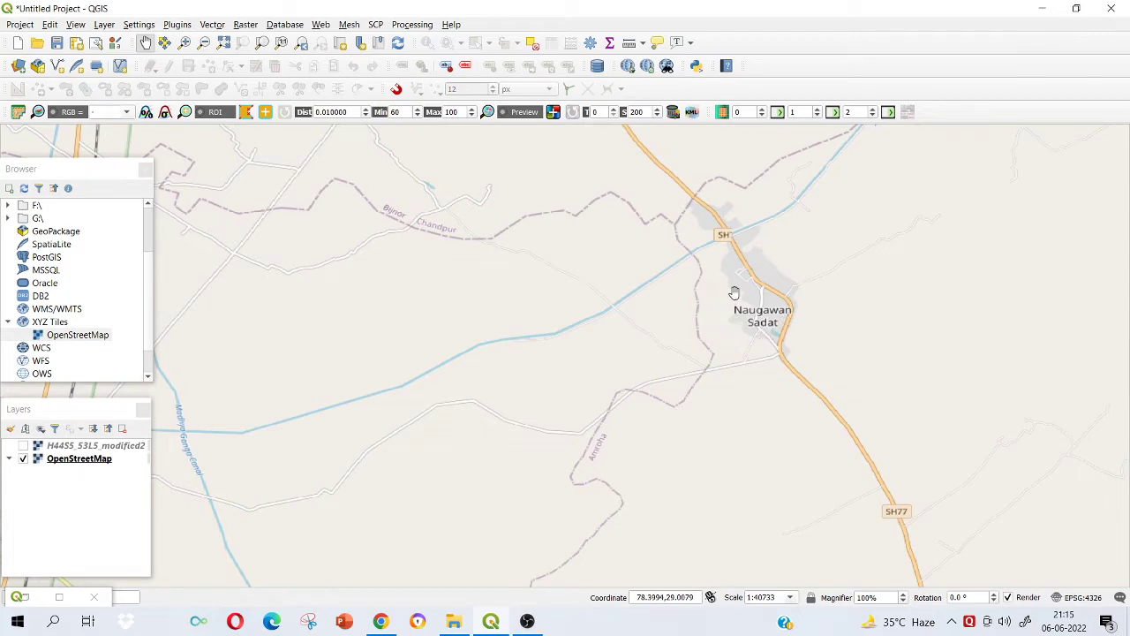
- Show the toposheet again, toggle it against OpenStreetMap, and zoom and pan to its lower part
{"action": "left_click", "coordinate": [23, 446]}
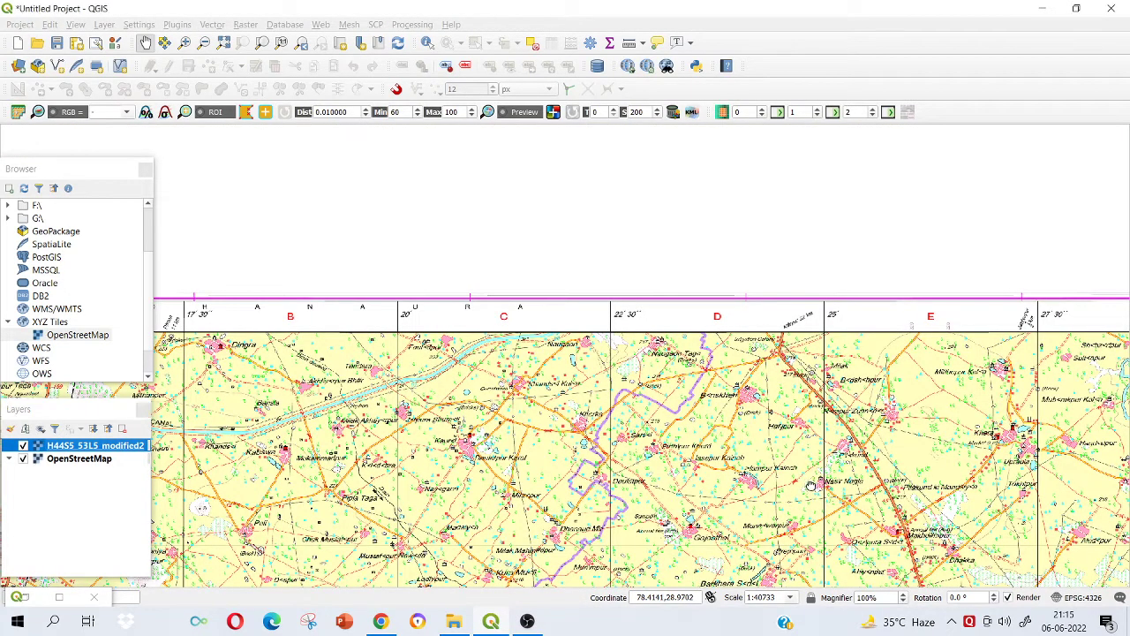
{"action": "left_click_drag", "start_coordinate": [813, 481], "coordinate": [816, 413]}
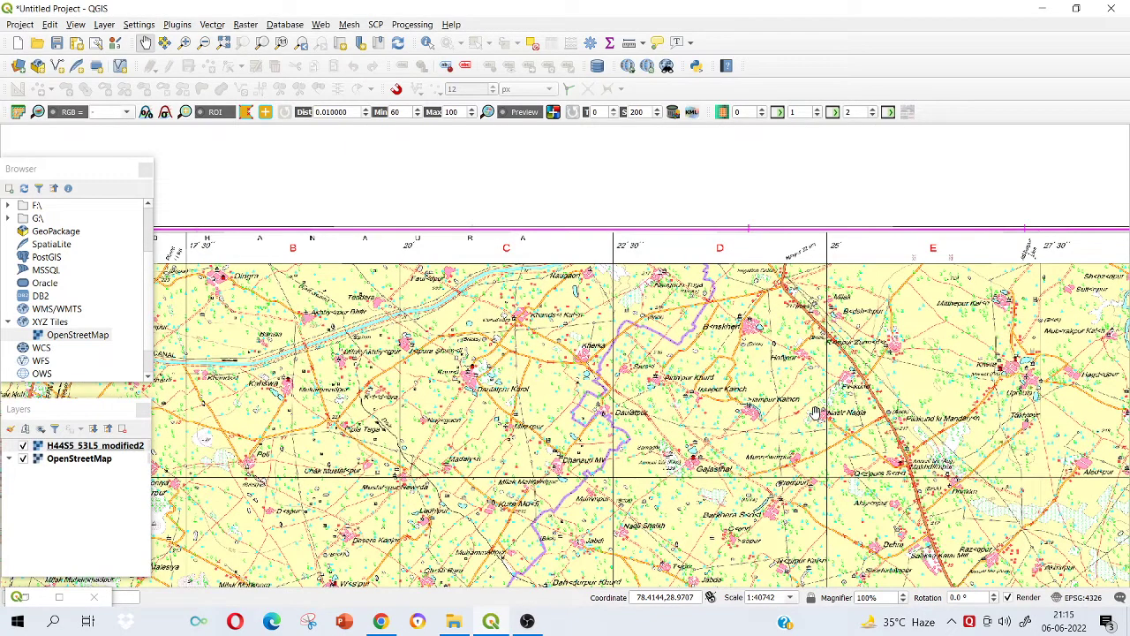
{"action": "left_click", "coordinate": [23, 446]}
{"action": "left_click", "coordinate": [23, 446]}
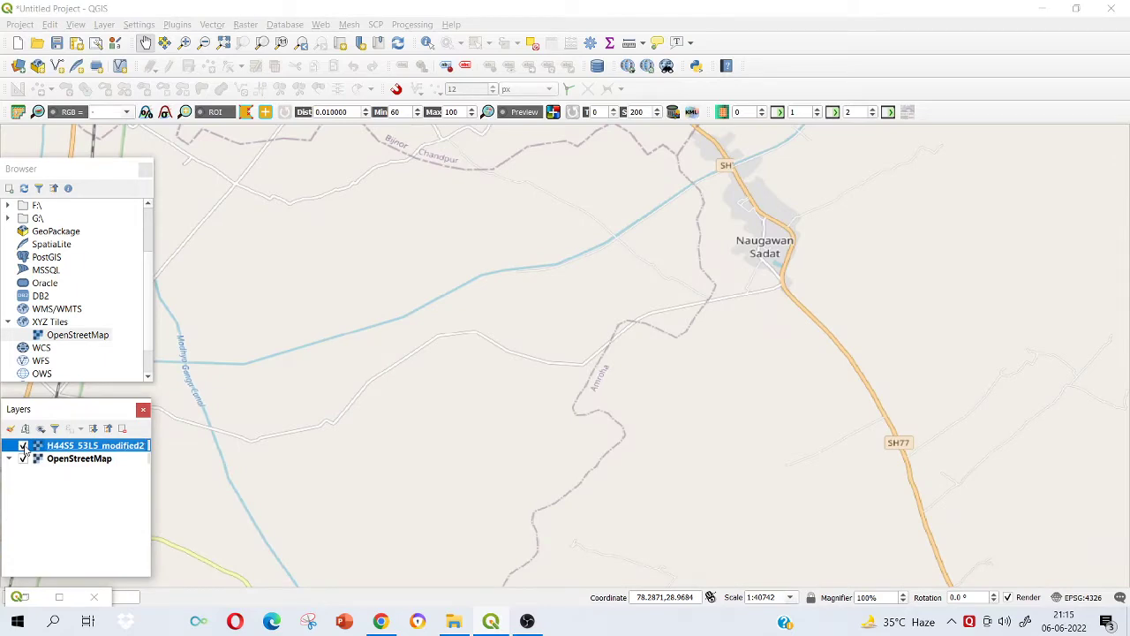
{"action": "scroll", "coordinate": [793, 289], "scroll_direction": "up", "scroll_amount": 1}
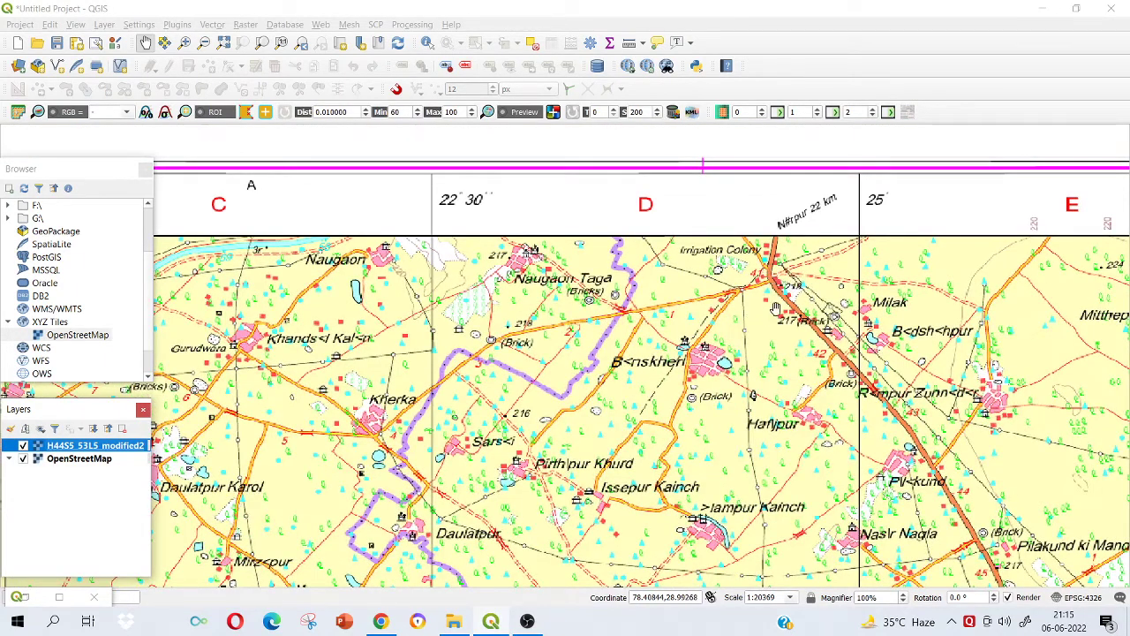
{"action": "left_click_drag", "start_coordinate": [721, 409], "coordinate": [738, 177]}
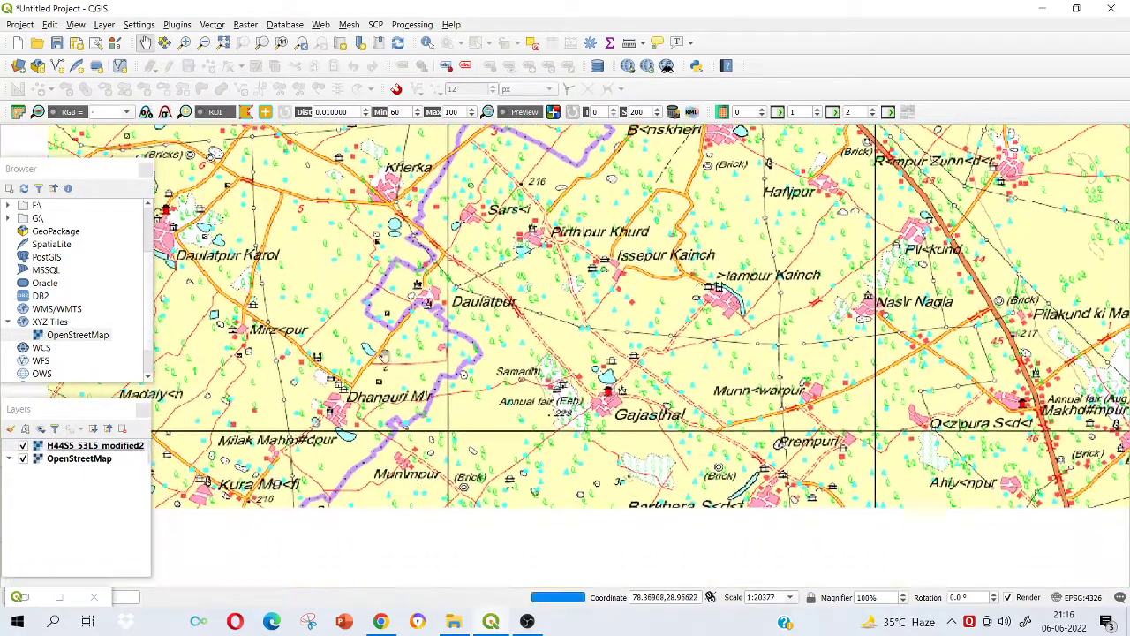
- Compare the roads with repeated toggles, leave the sheet visible, and pan to show OpenStreetMap beside it
{"action": "left_click", "coordinate": [23, 445]}
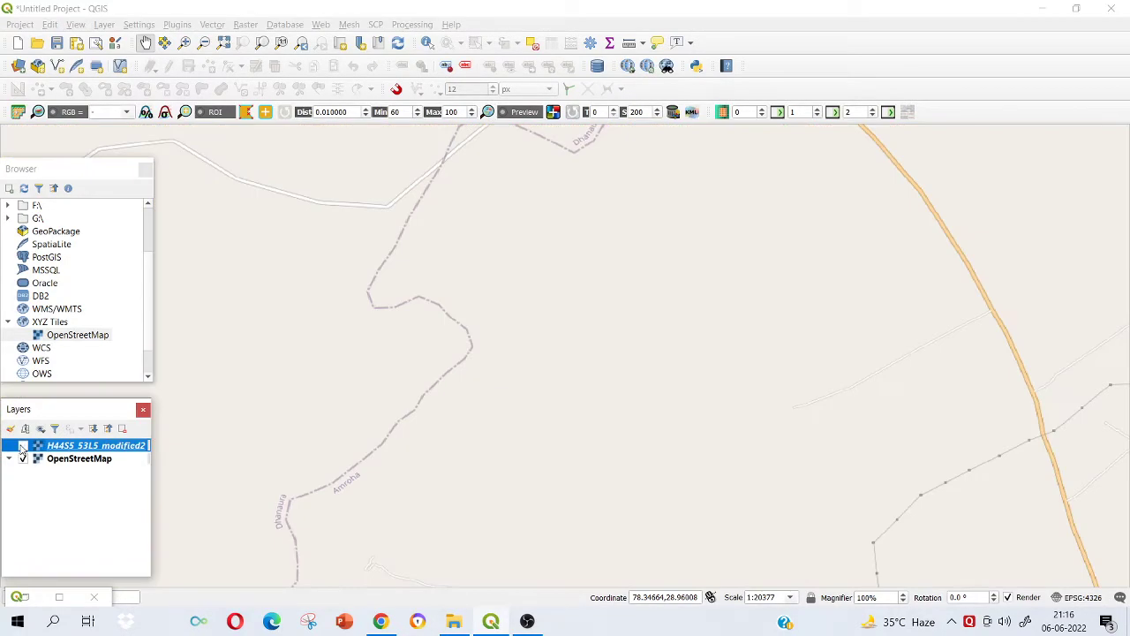
{"action": "left_click", "coordinate": [23, 446]}
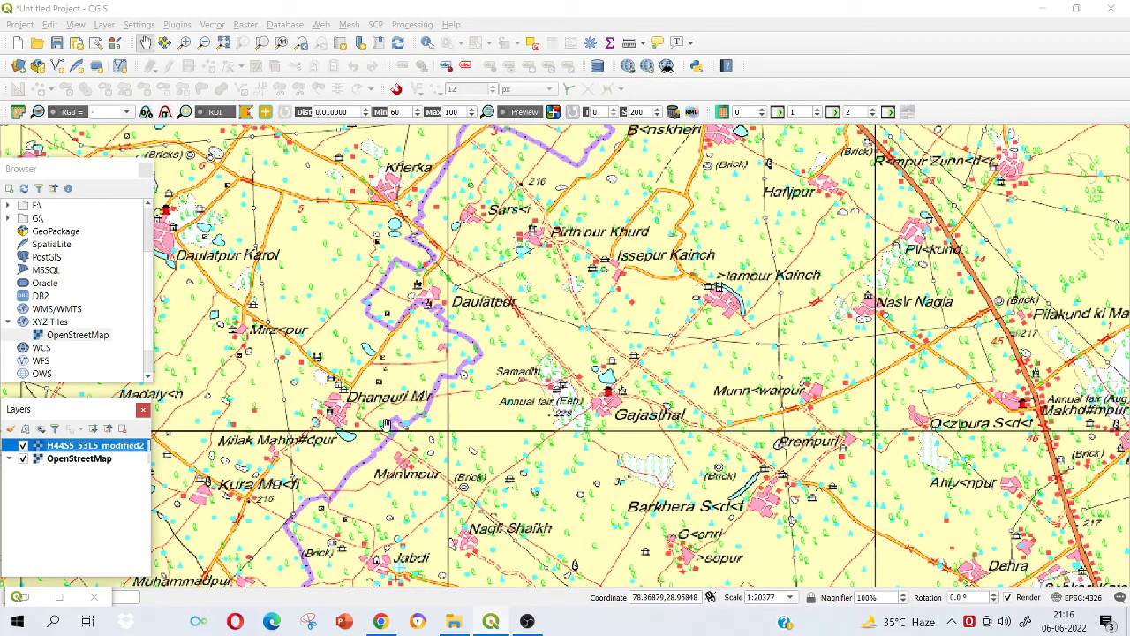
{"action": "left_click", "coordinate": [23, 446]}
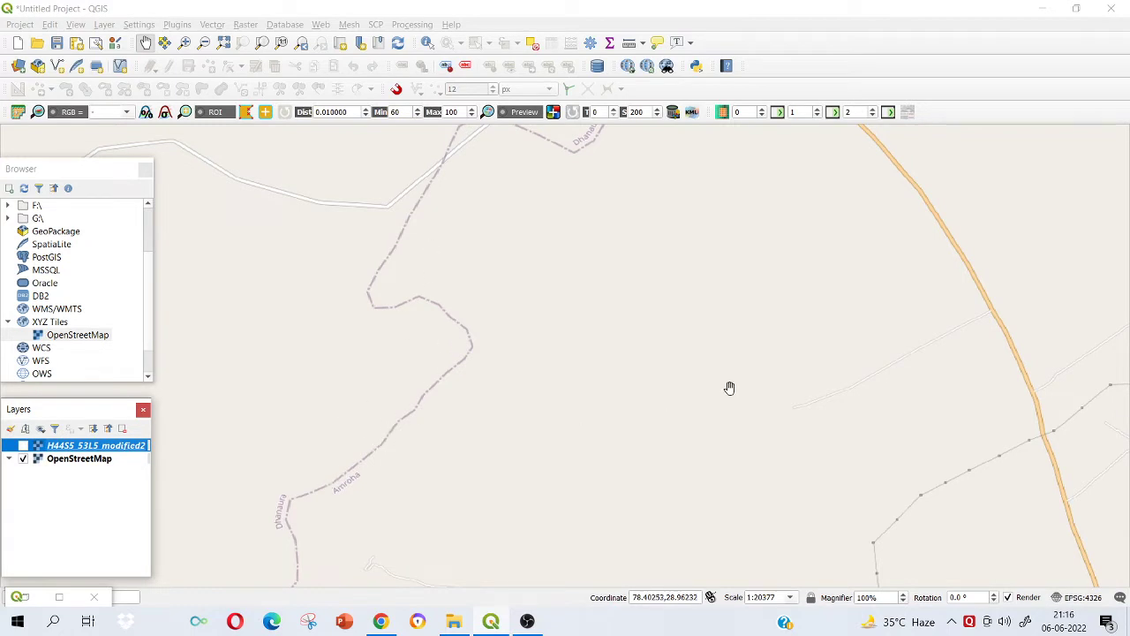
{"action": "scroll", "coordinate": [683, 370], "scroll_direction": "down", "scroll_amount": 1}
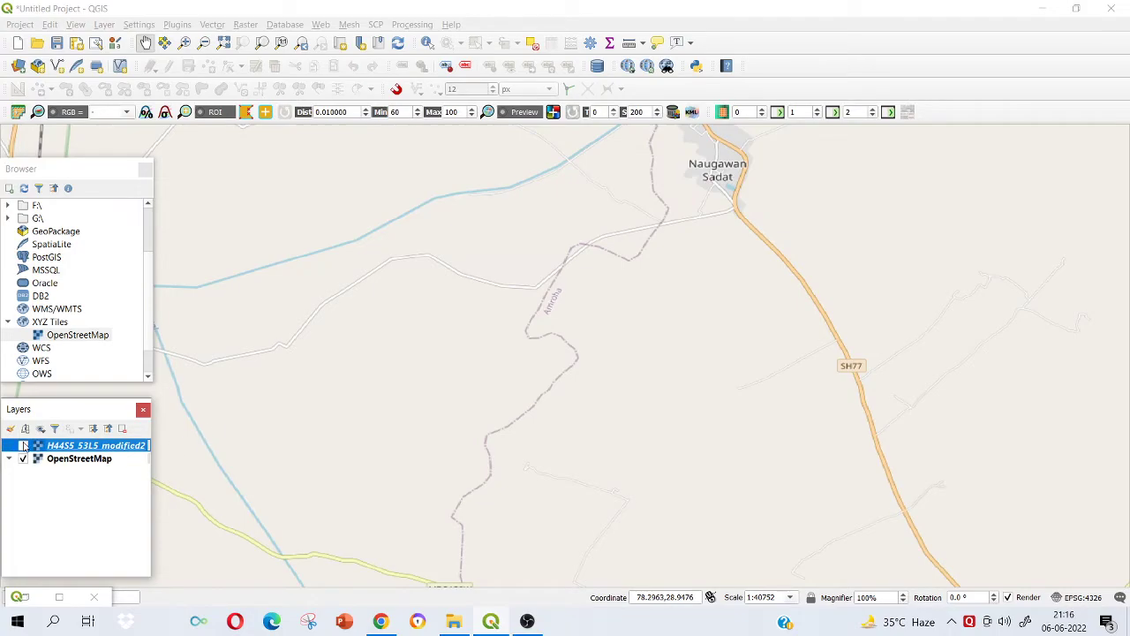
{"action": "left_click", "coordinate": [24, 446]}
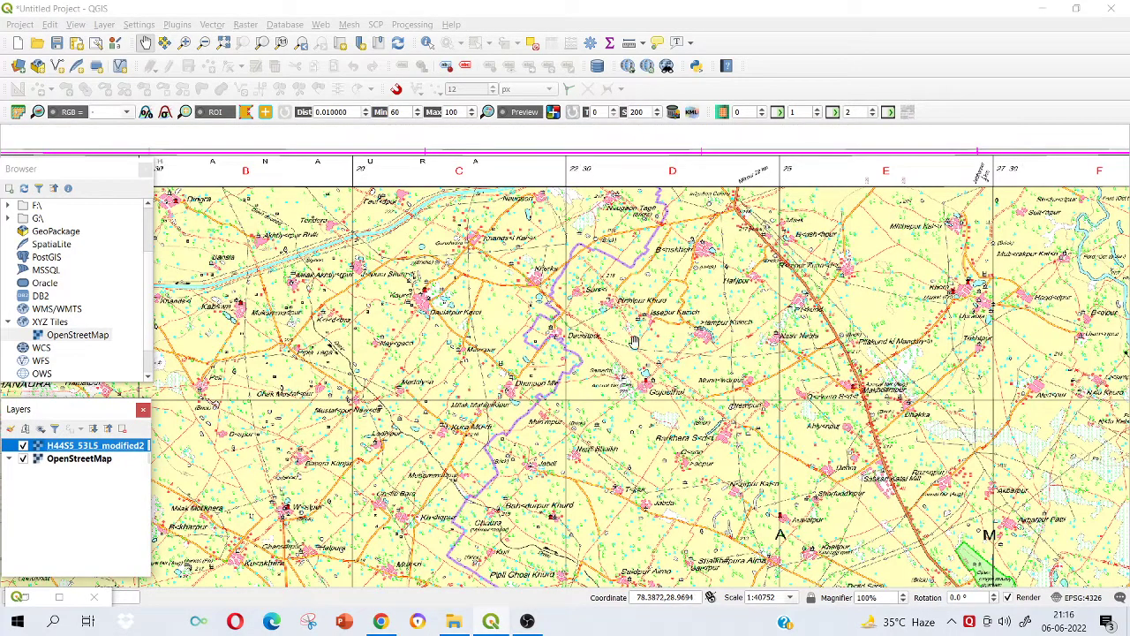
{"action": "scroll", "coordinate": [636, 341], "scroll_direction": "down", "scroll_amount": 1}
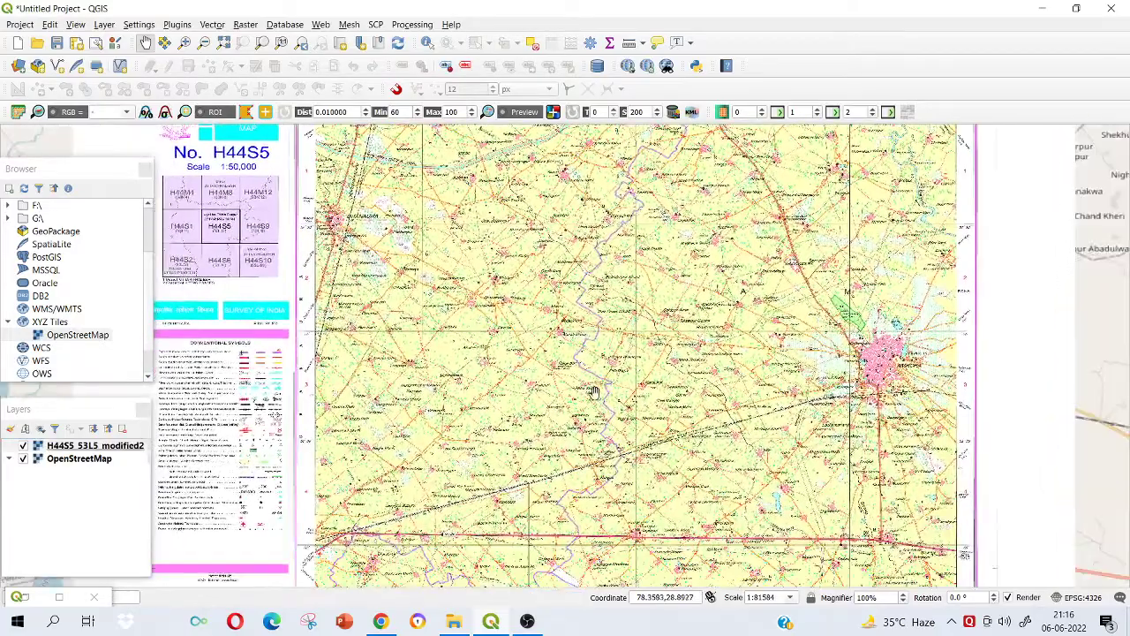
{"action": "left_click_drag", "start_coordinate": [594, 392], "coordinate": [620, 290]}
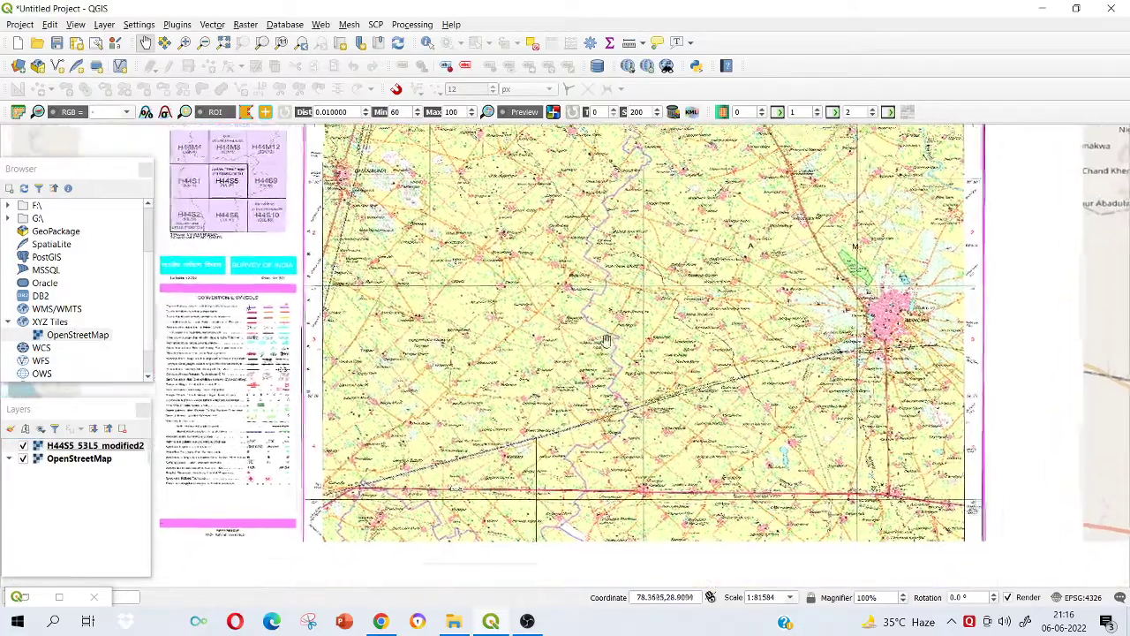
{"action": "left_click_drag", "start_coordinate": [203, 353], "coordinate": [71, 376]}
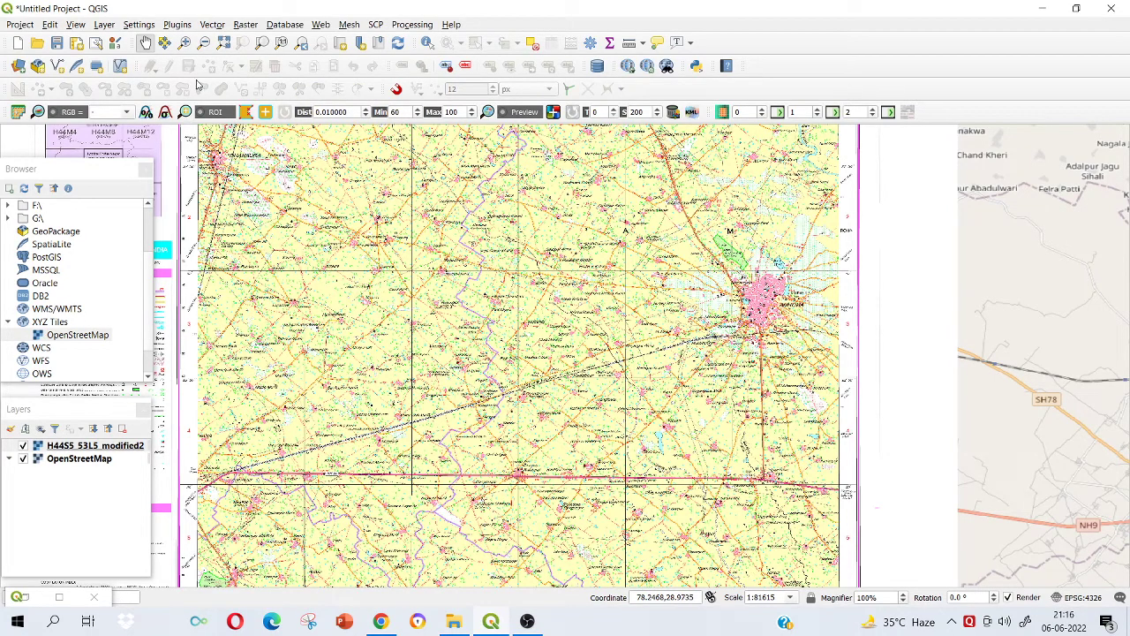
{"action": "left_click", "coordinate": [183, 26]}
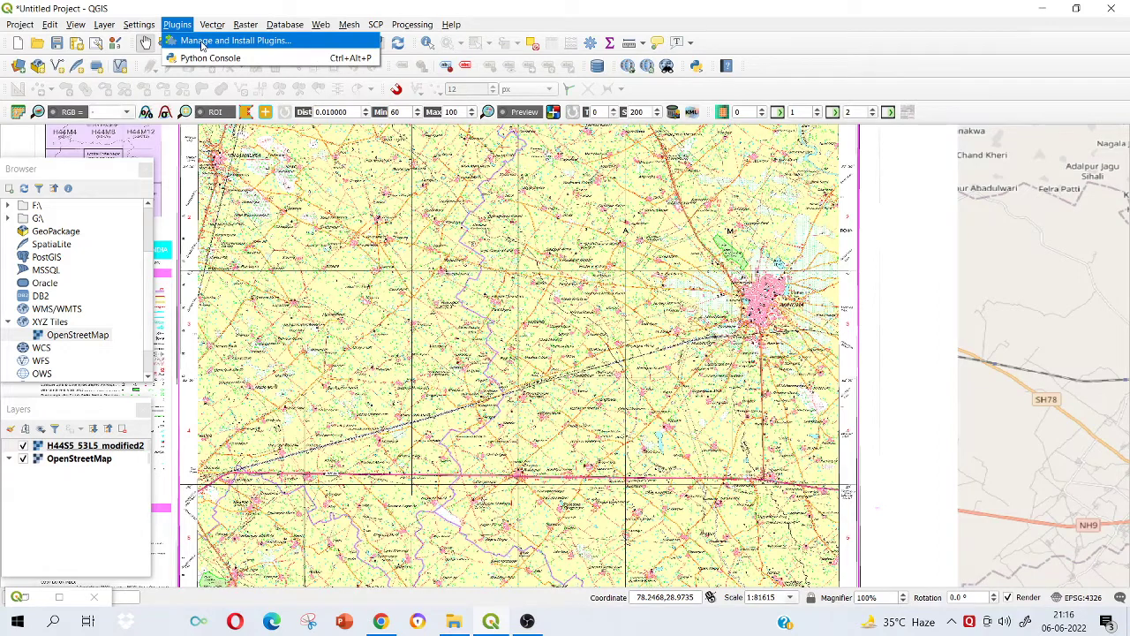
{"action": "left_click", "coordinate": [202, 42]}
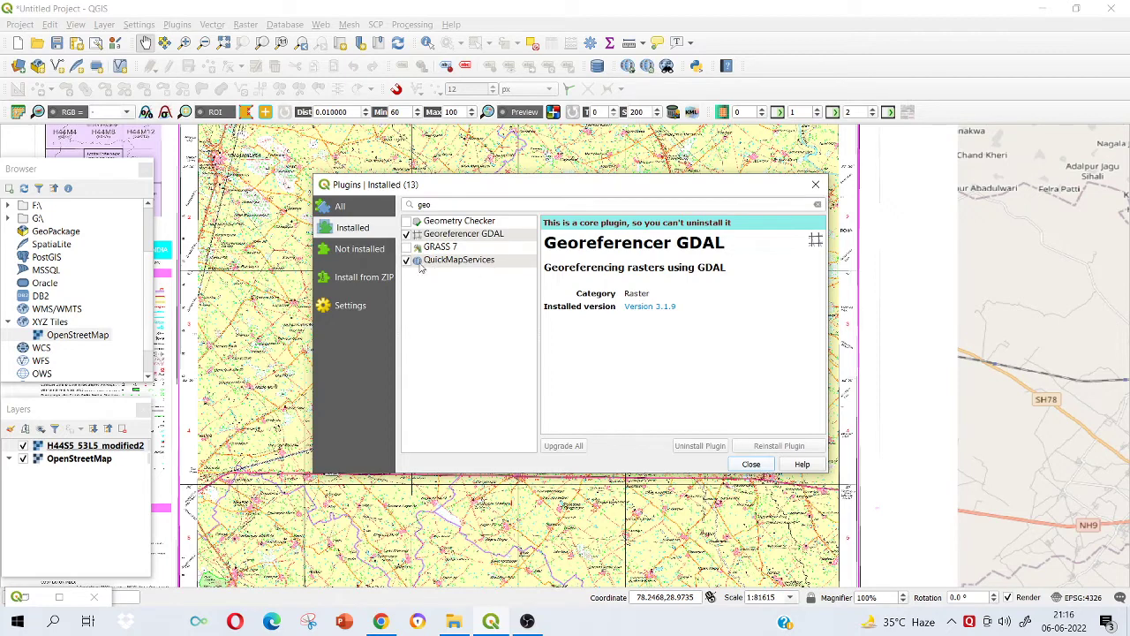
{"action": "left_click", "coordinate": [406, 262]}
{"action": "left_click", "coordinate": [751, 465]}
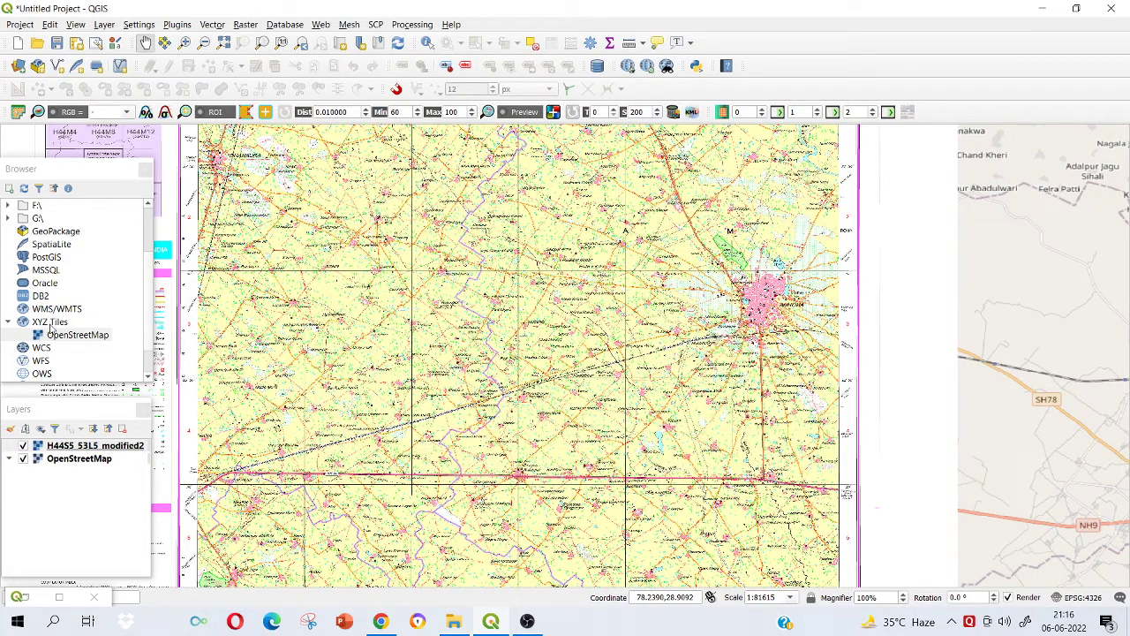
{"action": "left_click", "coordinate": [320, 25]}
{"action": "mouse_move", "coordinate": [372, 55]}
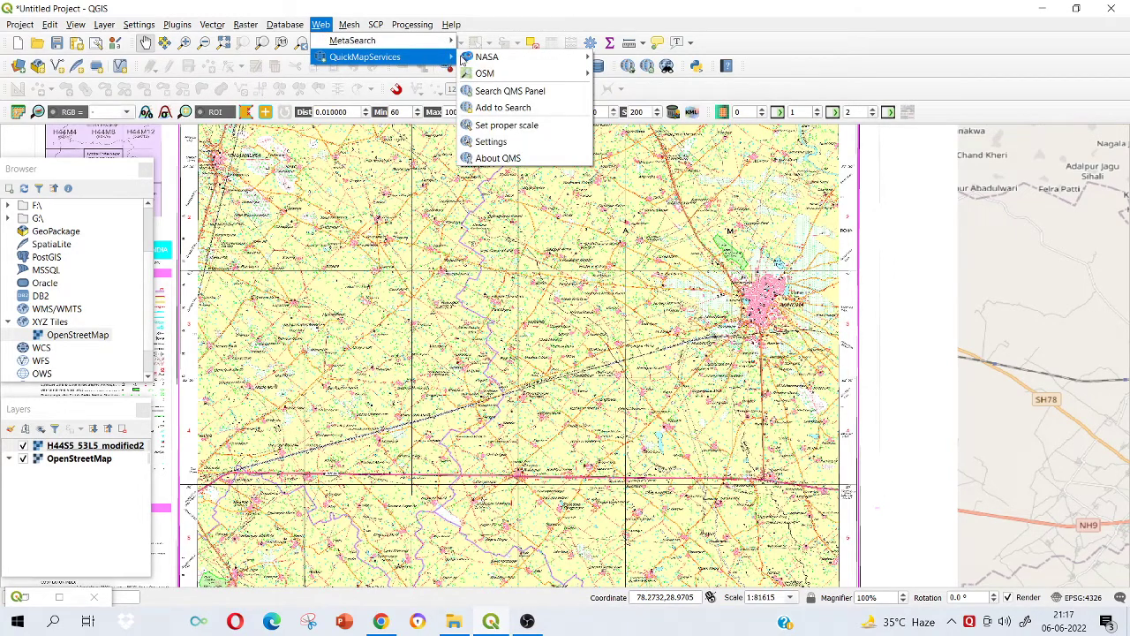
{"action": "mouse_move", "coordinate": [539, 74]}
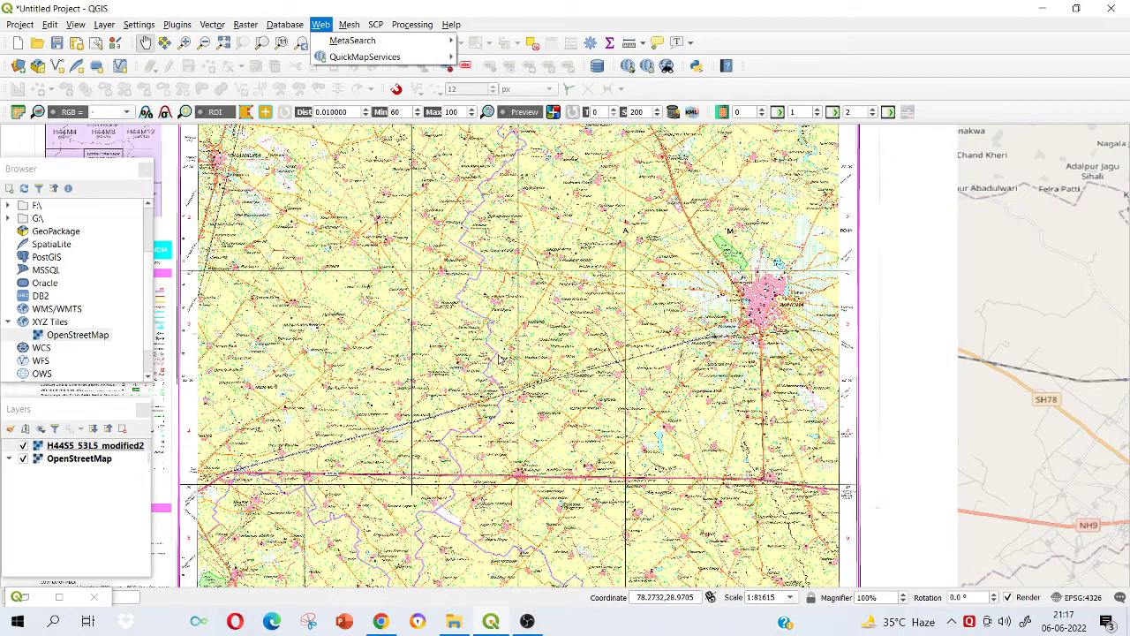
{"action": "left_click_drag", "start_coordinate": [363, 314], "coordinate": [468, 281]}
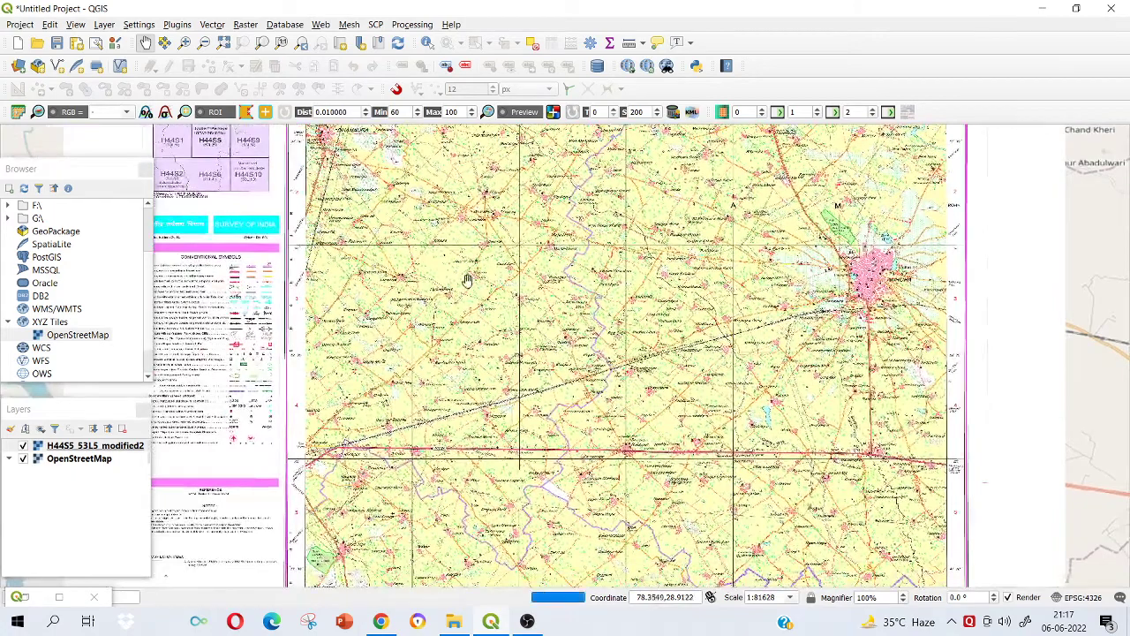
{"action": "scroll", "coordinate": [468, 291], "scroll_direction": "down", "scroll_amount": 2}
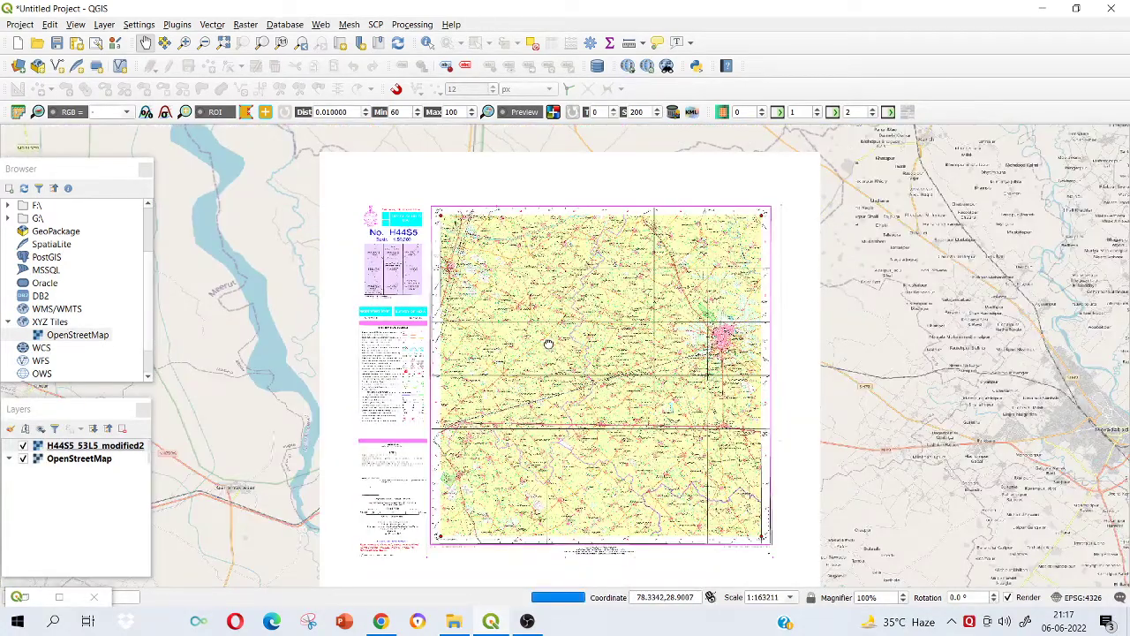
{"action": "left_click_drag", "start_coordinate": [548, 343], "coordinate": [548, 291]}
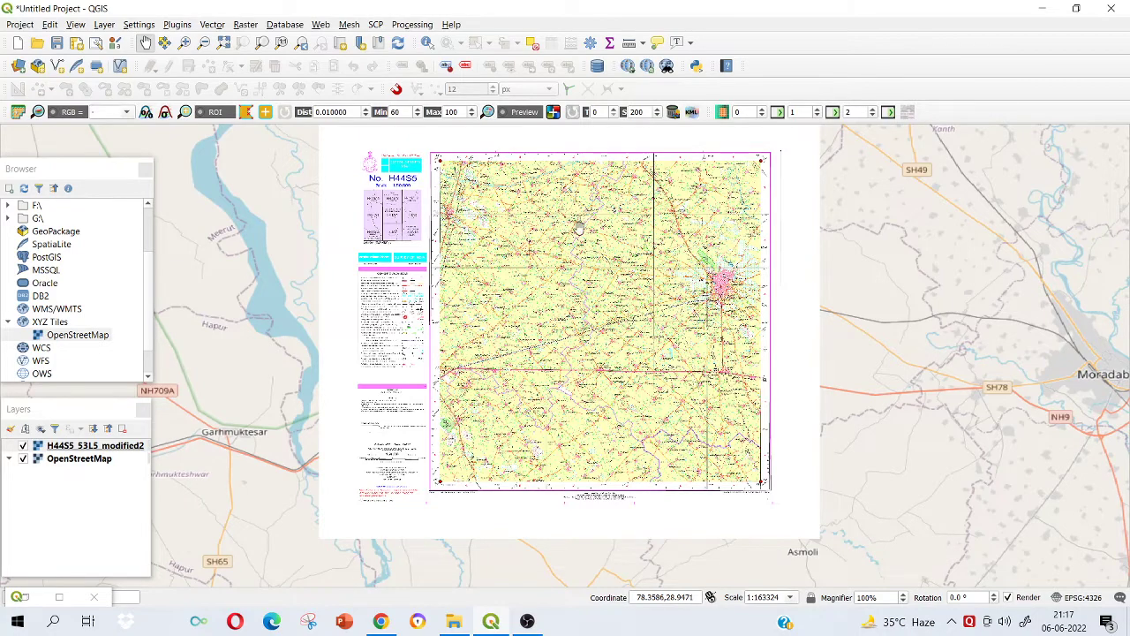
{"action": "scroll", "coordinate": [574, 251], "scroll_direction": "up", "scroll_amount": 1}
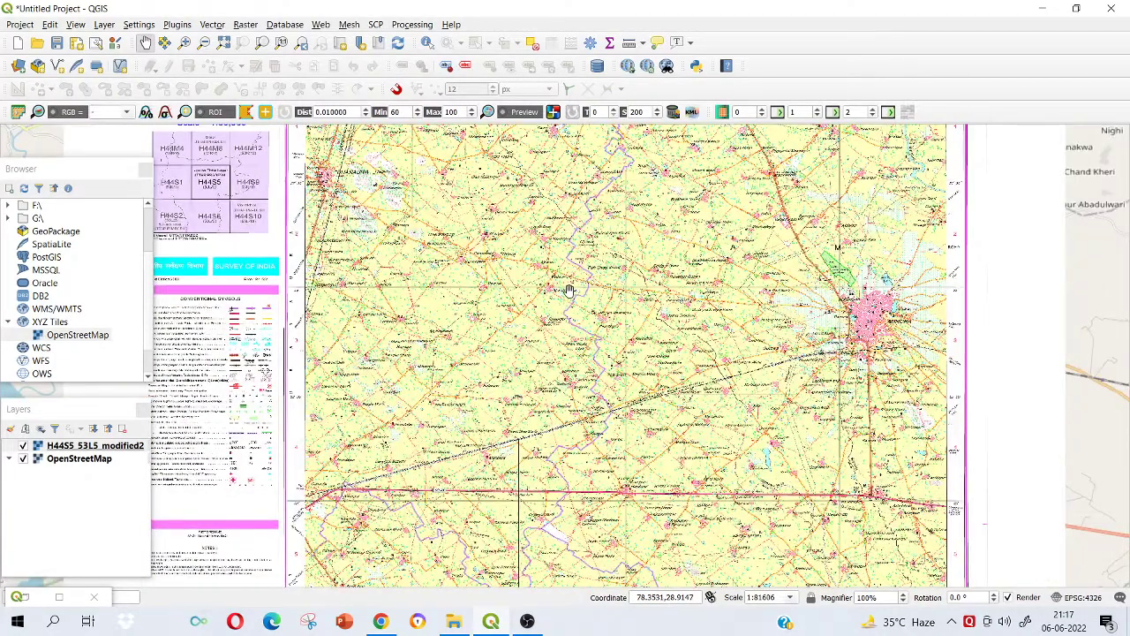